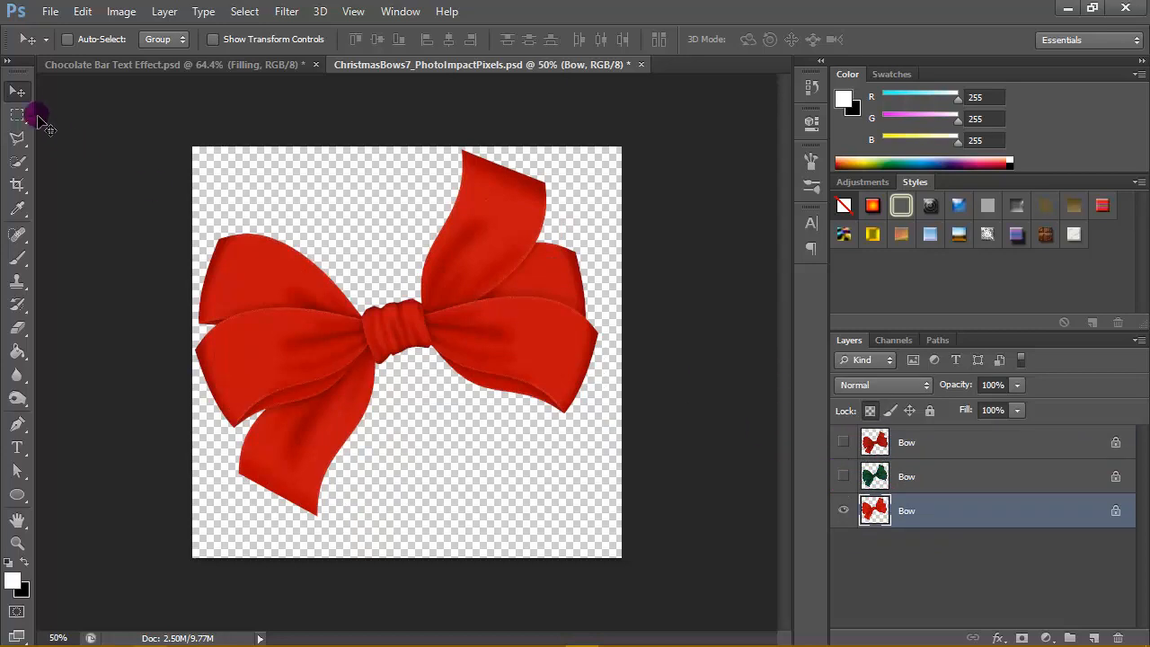
# Bring the red bow into the Chocolate Bar Text Effect document, place its layer above the THANK text layer, and centre it over the text.
pyautogui.moveTo(324, 326); pyautogui.dragTo(452, 312)
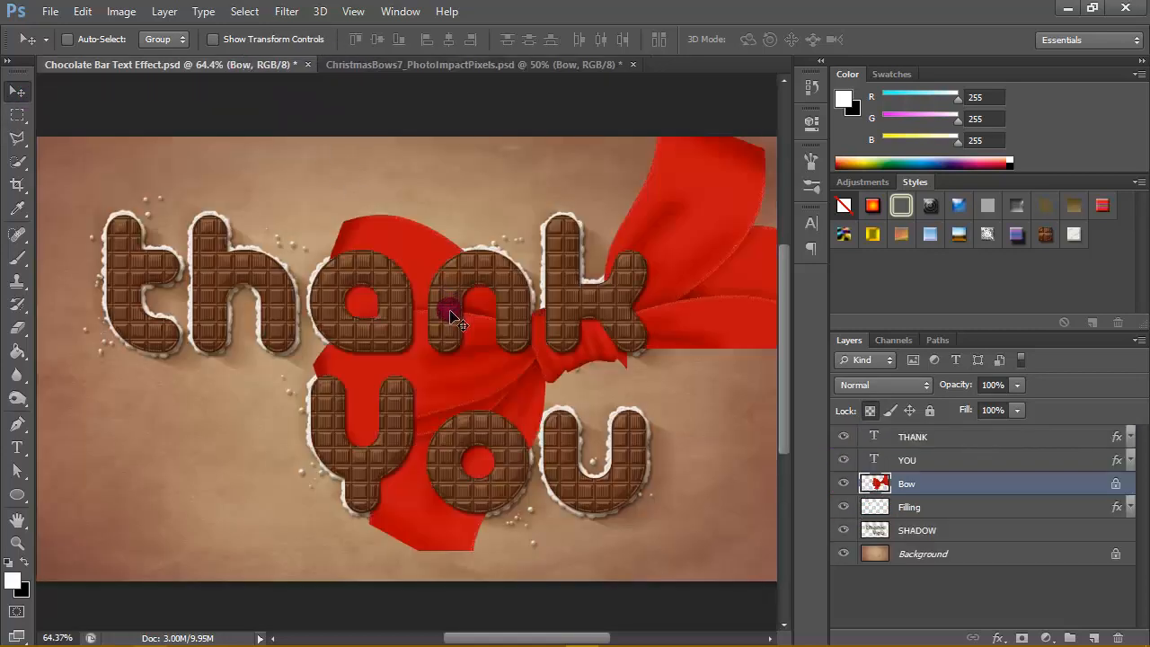
pyautogui.moveTo(886, 482); pyautogui.dragTo(886, 436)
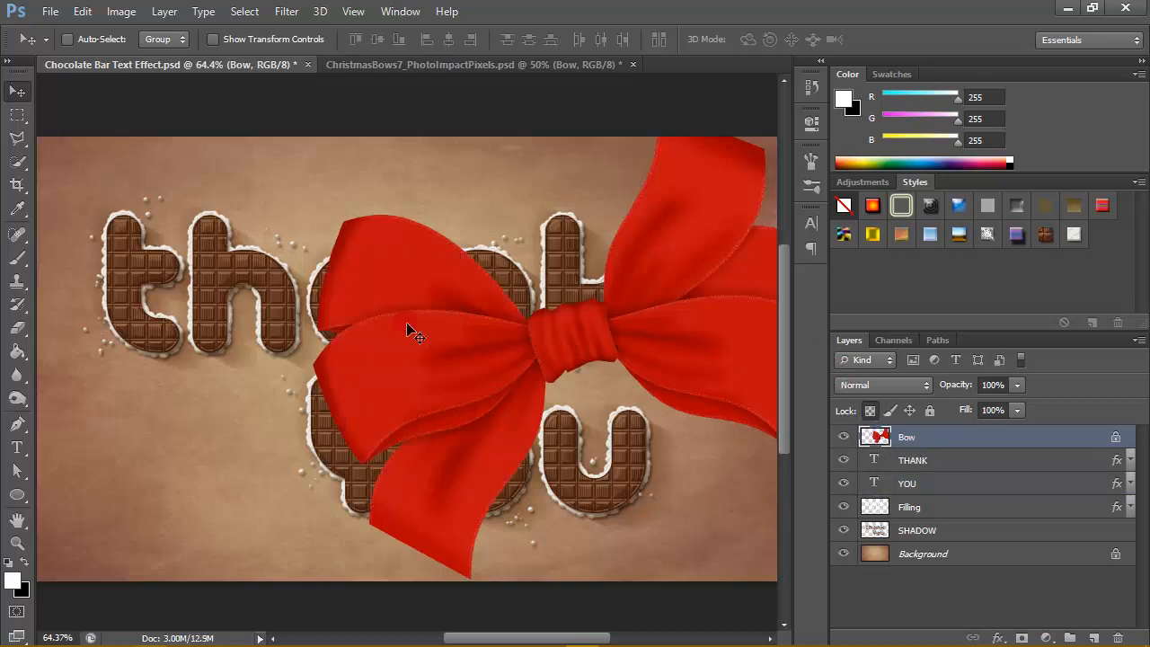
pyautogui.scroll(-2, 409, 331)
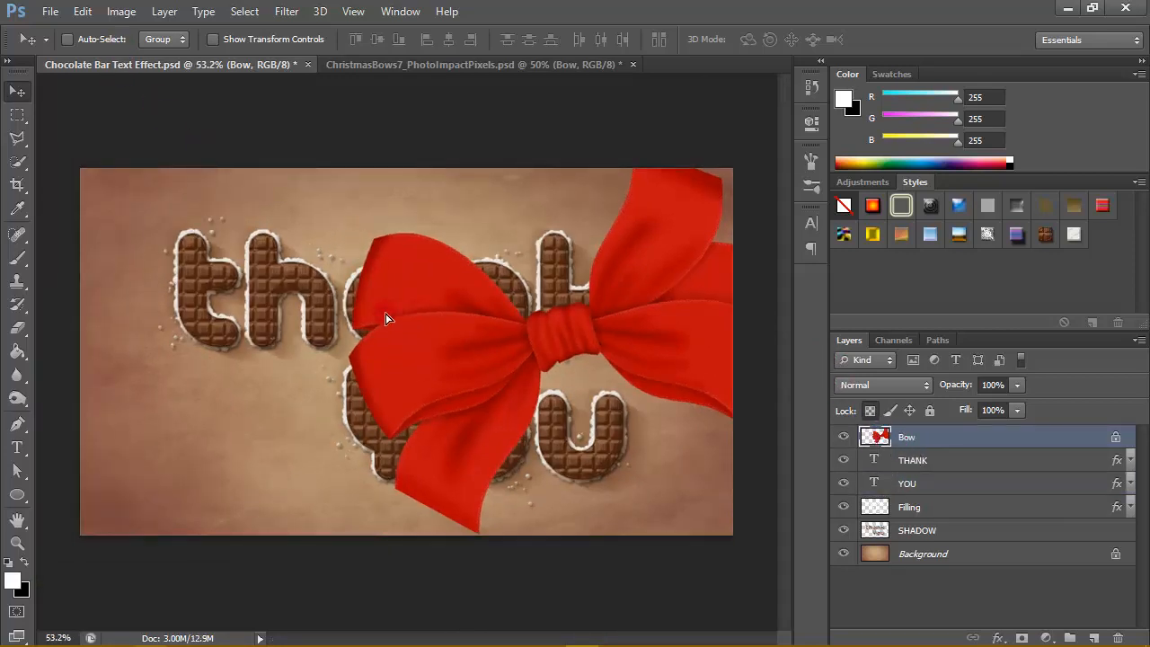
pyautogui.moveTo(387, 318); pyautogui.dragTo(316, 320)
# Scale the bow down with Free Transform to about 23% and place it near the letter k.
pyautogui.click(82, 11)
pyautogui.click(156, 295)
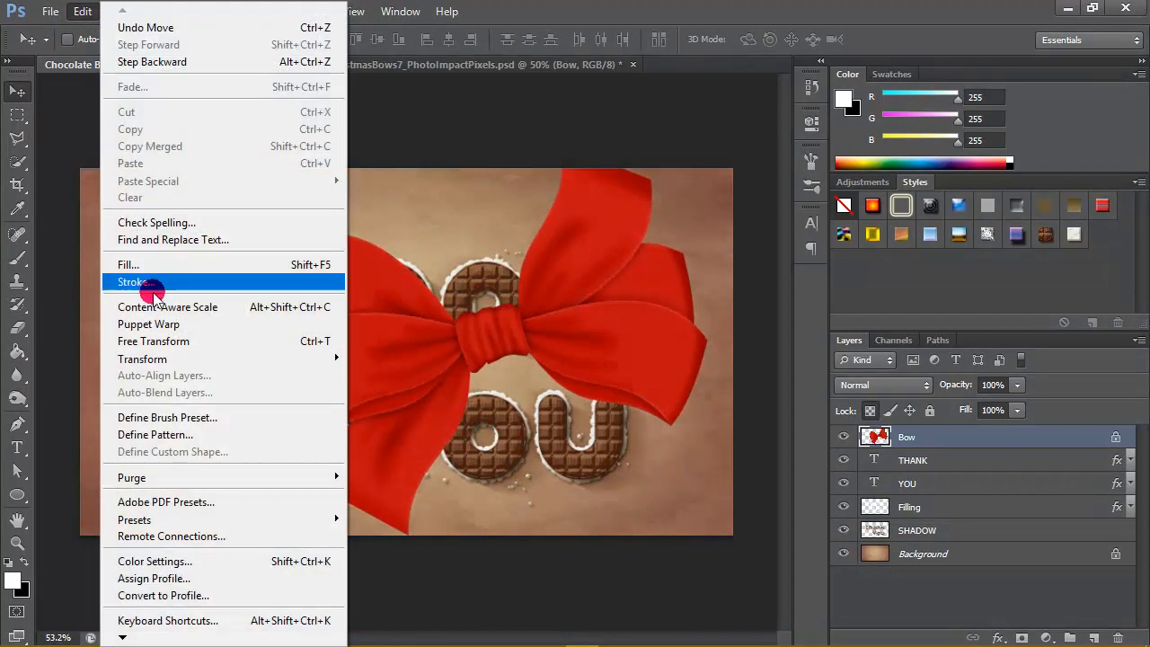
pyautogui.click(164, 342)
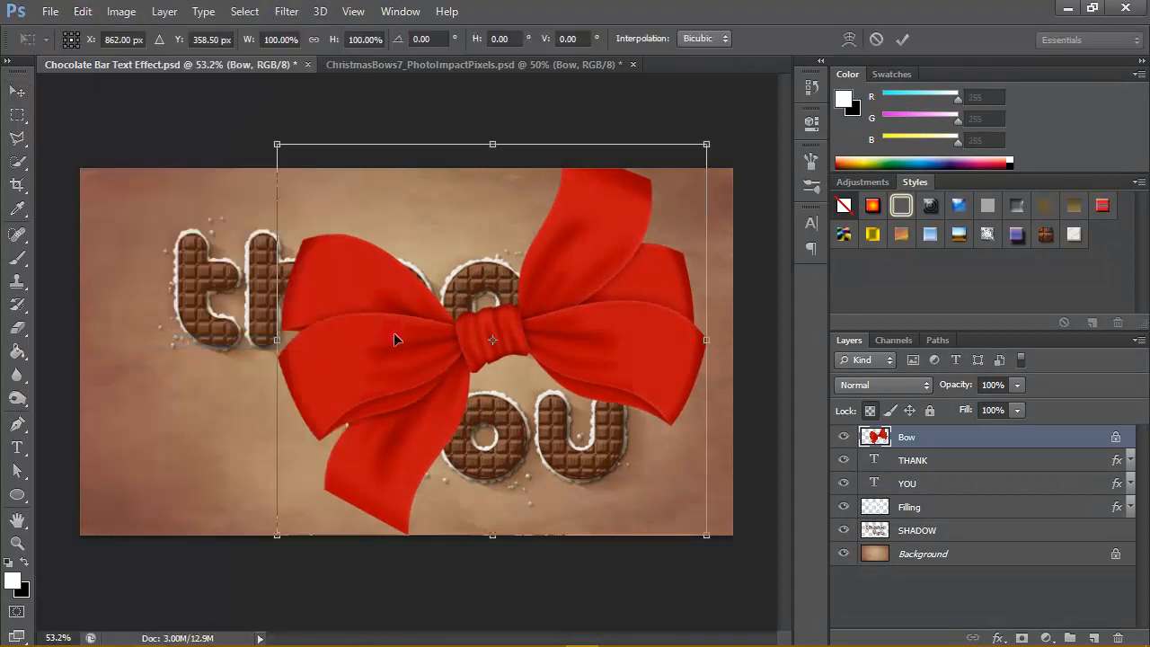
pyautogui.moveTo(706, 146); pyautogui.dragTo(582, 270)
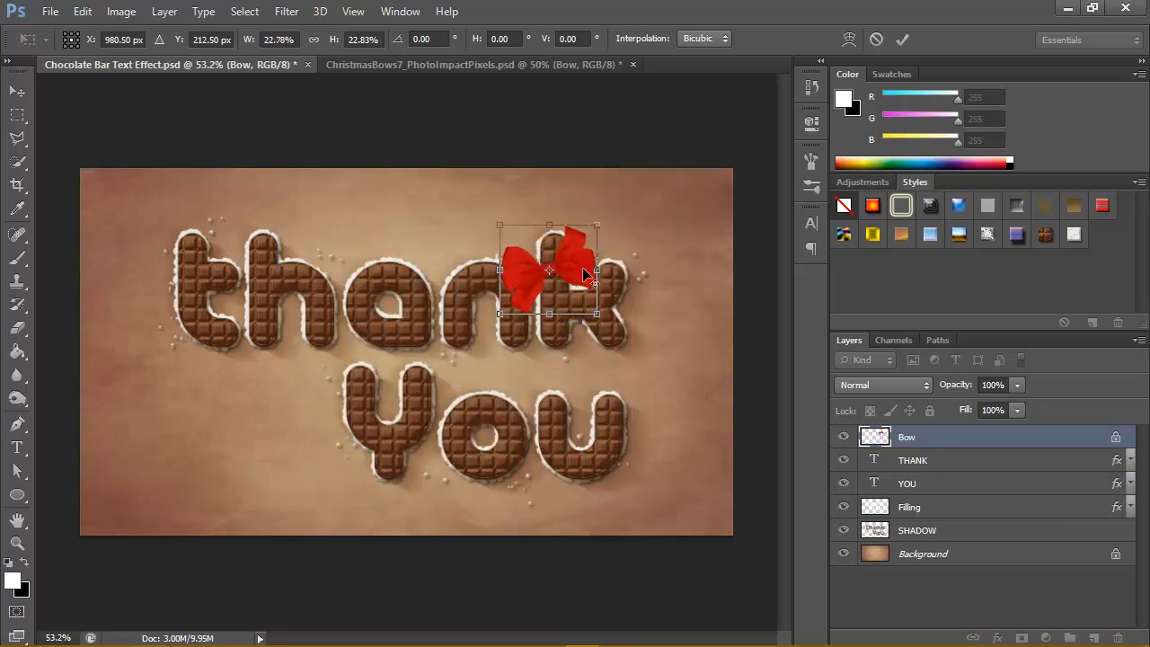
# Shrink the bow further, rotate it about 10° clockwise, and position it over the upper stem of the letter k.
pyautogui.scroll(5, 582, 269)
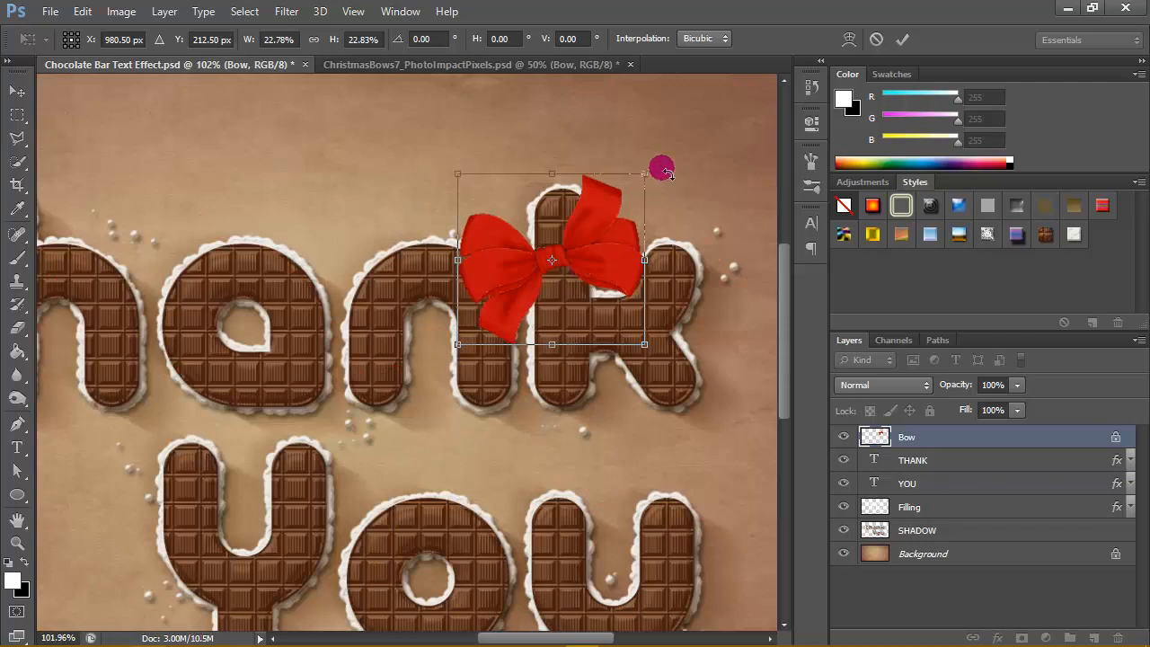
pyautogui.moveTo(646, 177); pyautogui.dragTo(624, 209)
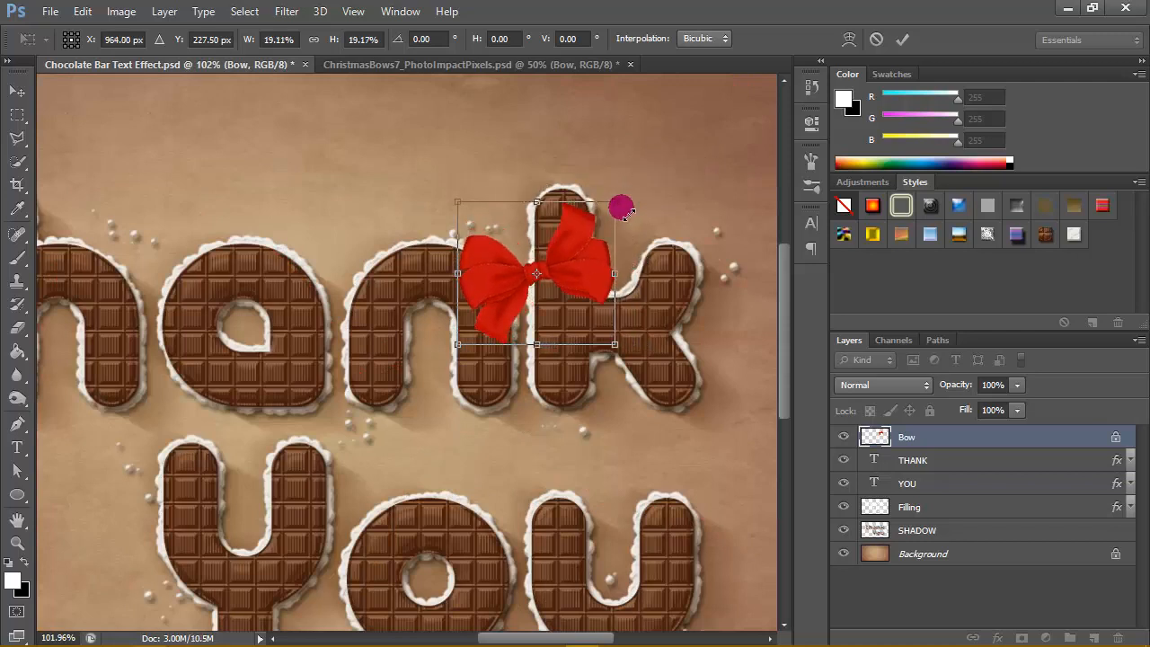
pyautogui.moveTo(582, 253); pyautogui.dragTo(670, 236)
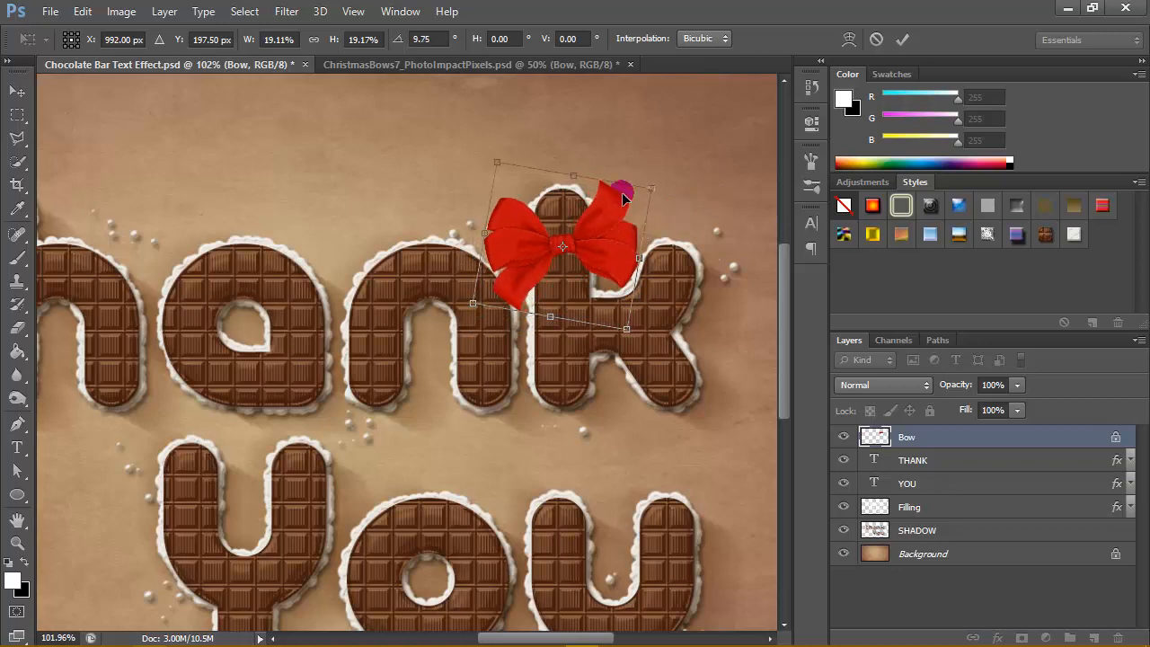
pyautogui.click(885, 44)
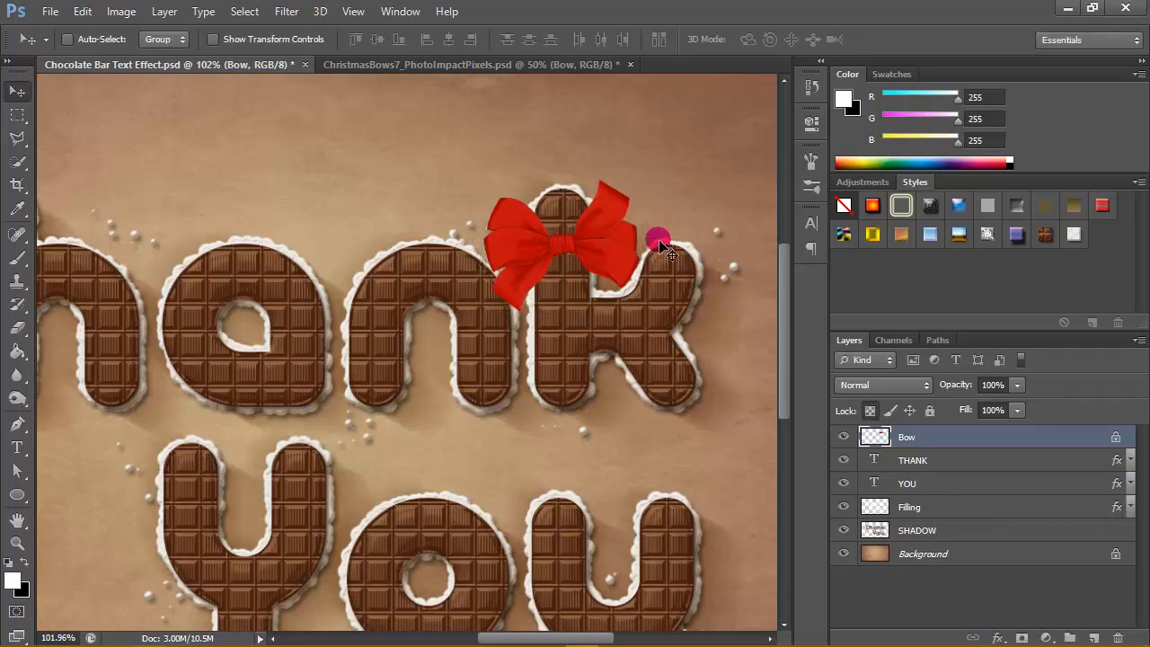
pyautogui.hotkey('ctrl', 'z')
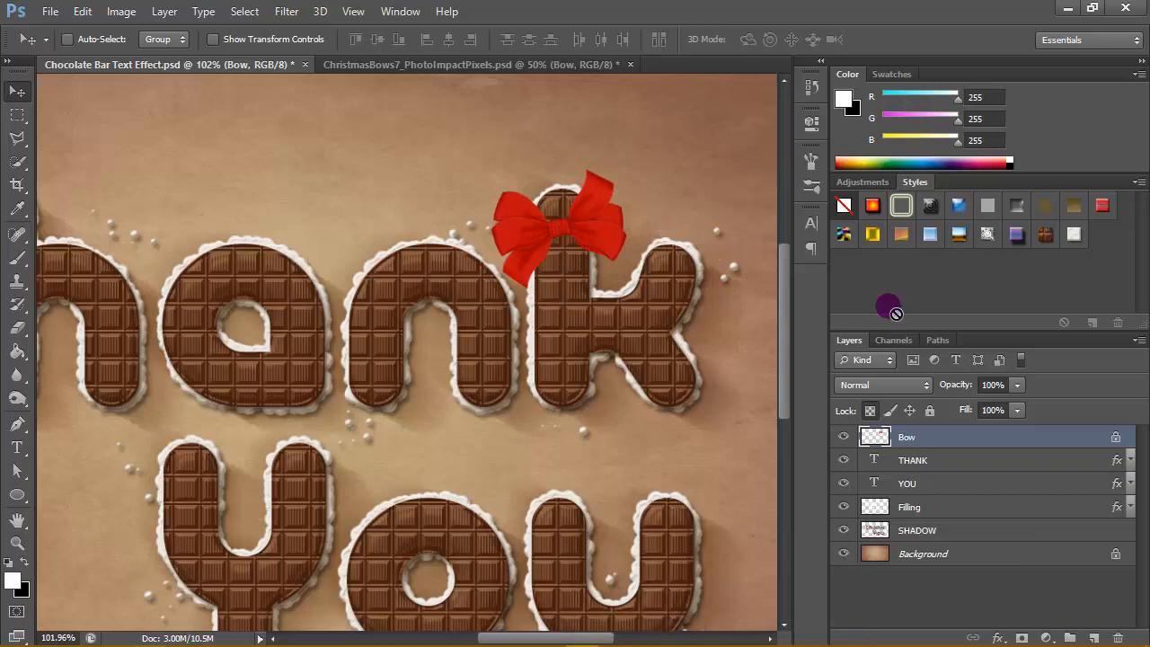
# Add a Drop Shadow layer style to the Bow layer with the shadow colour 805748.
pyautogui.rightClick(985, 446)
pyautogui.click(671, 118)
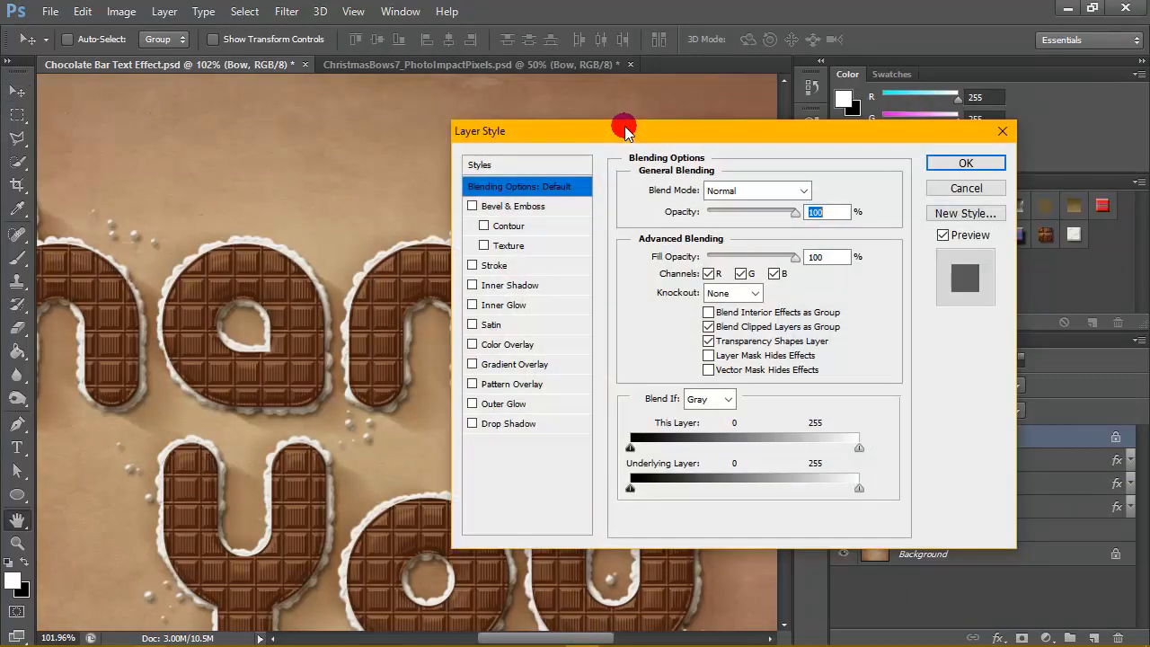
pyautogui.moveTo(619, 123); pyautogui.dragTo(812, 195)
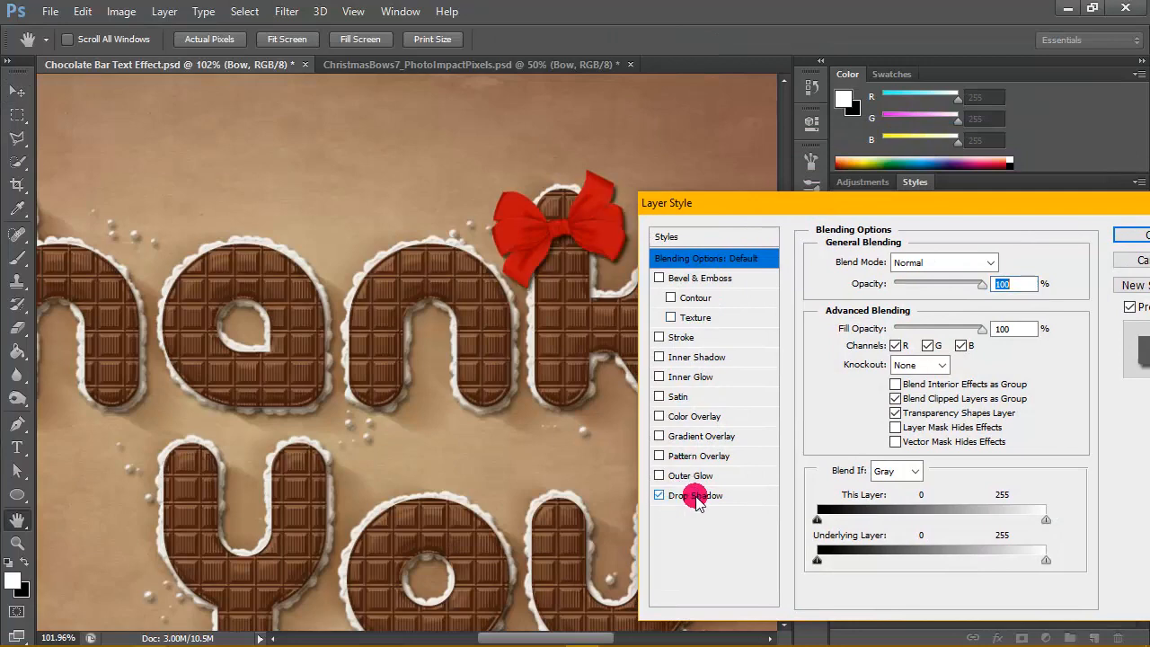
pyautogui.click(692, 495)
pyautogui.click(1004, 263)
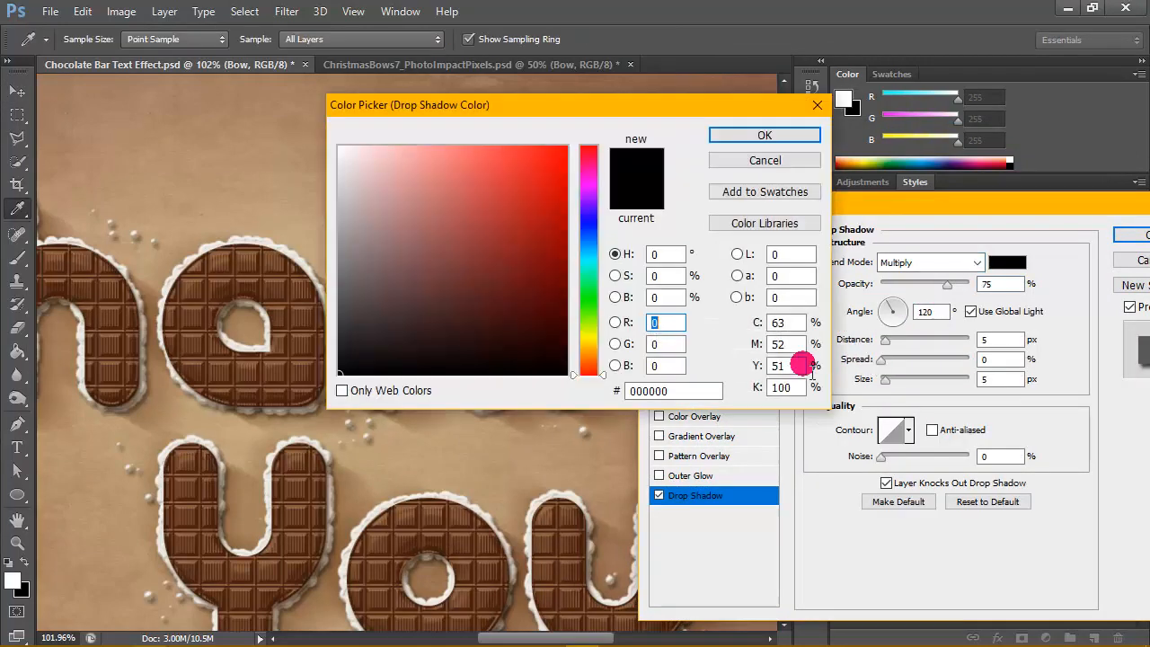
pyautogui.moveTo(719, 391); pyautogui.dragTo(635, 409)
pyautogui.write('805748')
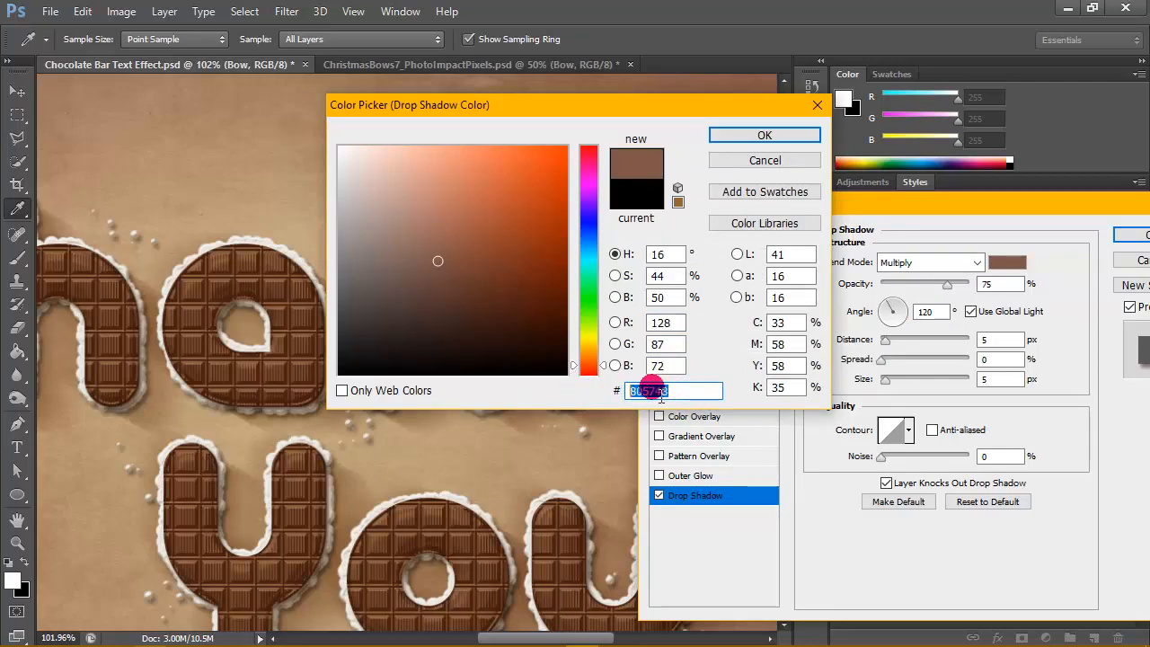
pyautogui.click(745, 135)
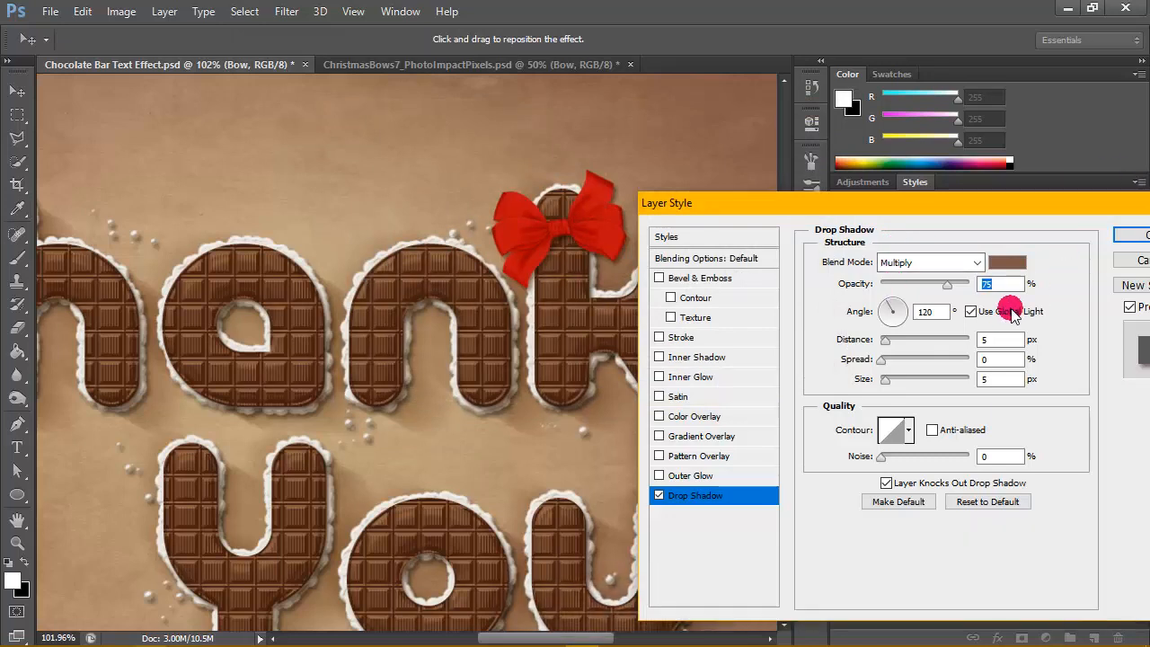
# Set the bow's drop shadow distance to 11 px.
pyautogui.moveTo(1002, 339); pyautogui.dragTo(948, 344)
pyautogui.write('11')
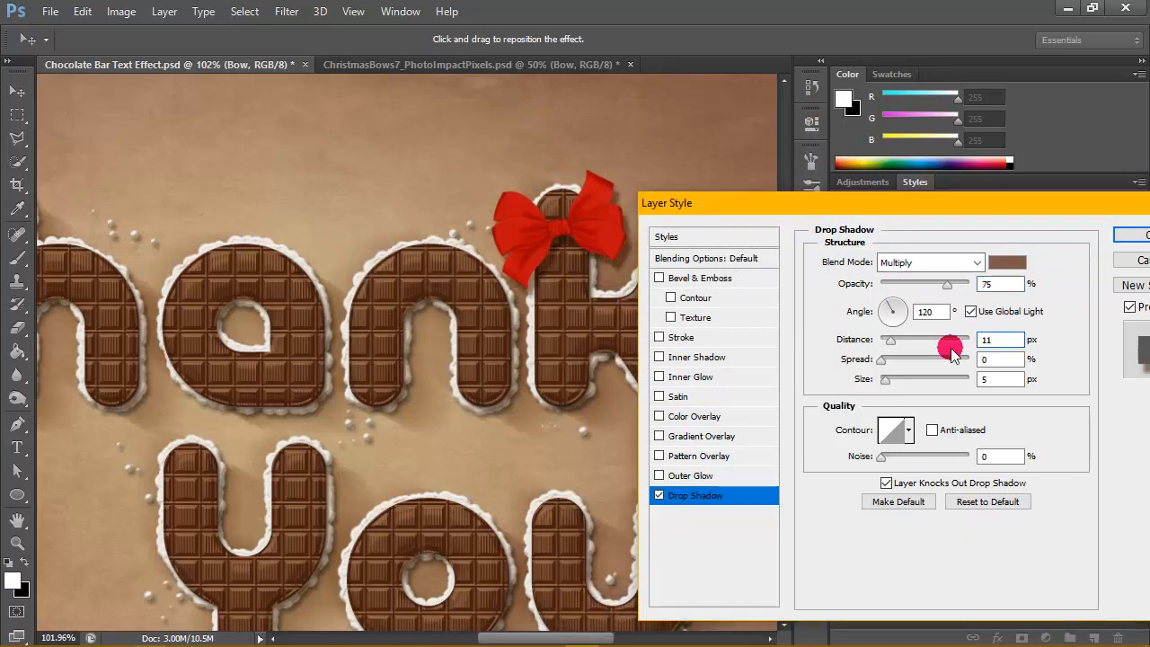
pyautogui.moveTo(952, 206); pyautogui.dragTo(914, 149)
pyautogui.click(847, 207)
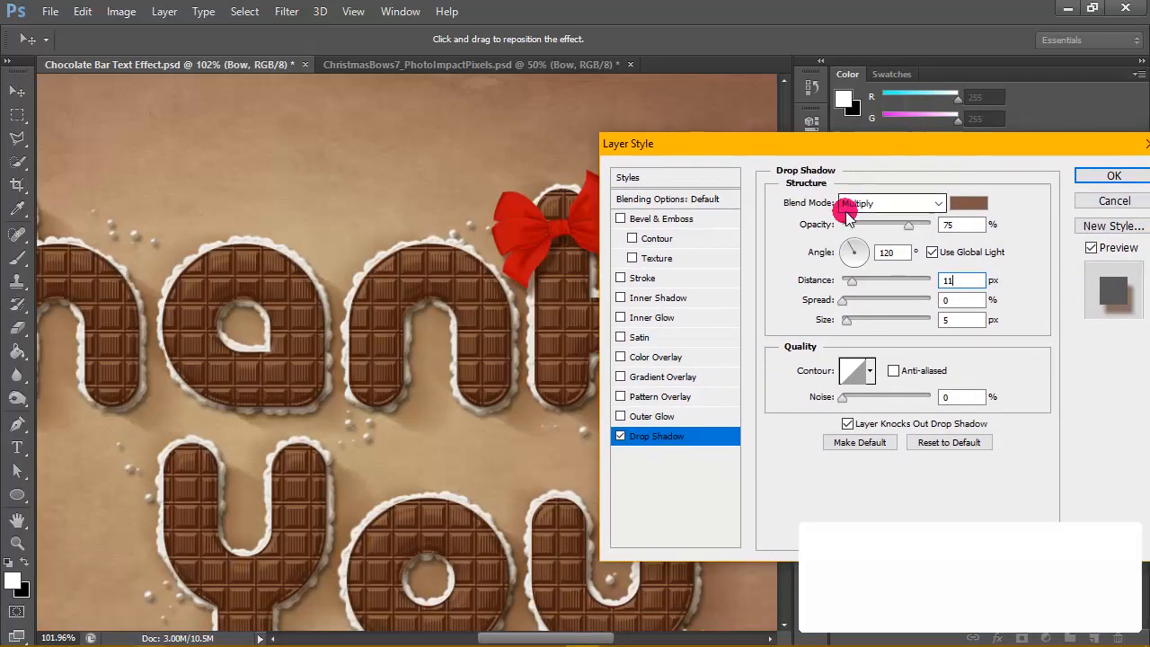
pyautogui.click(846, 214)
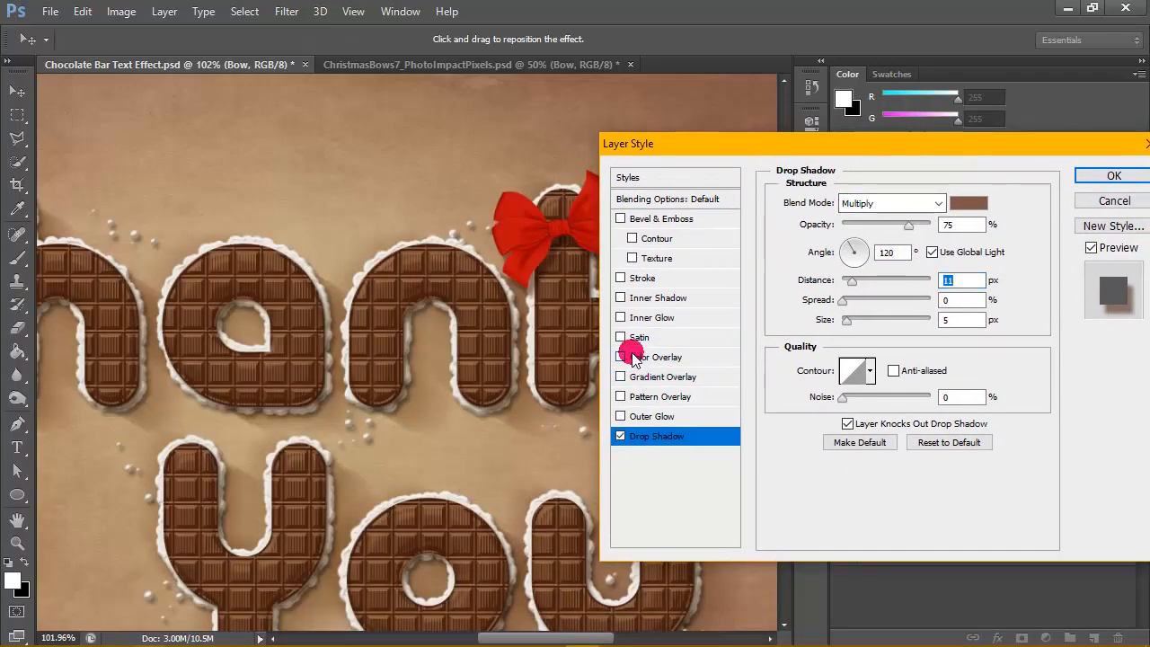
# Add a Color Overlay to the bow and set its blend mode to Soft Light.
pyautogui.click(635, 357)
pyautogui.click(939, 201)
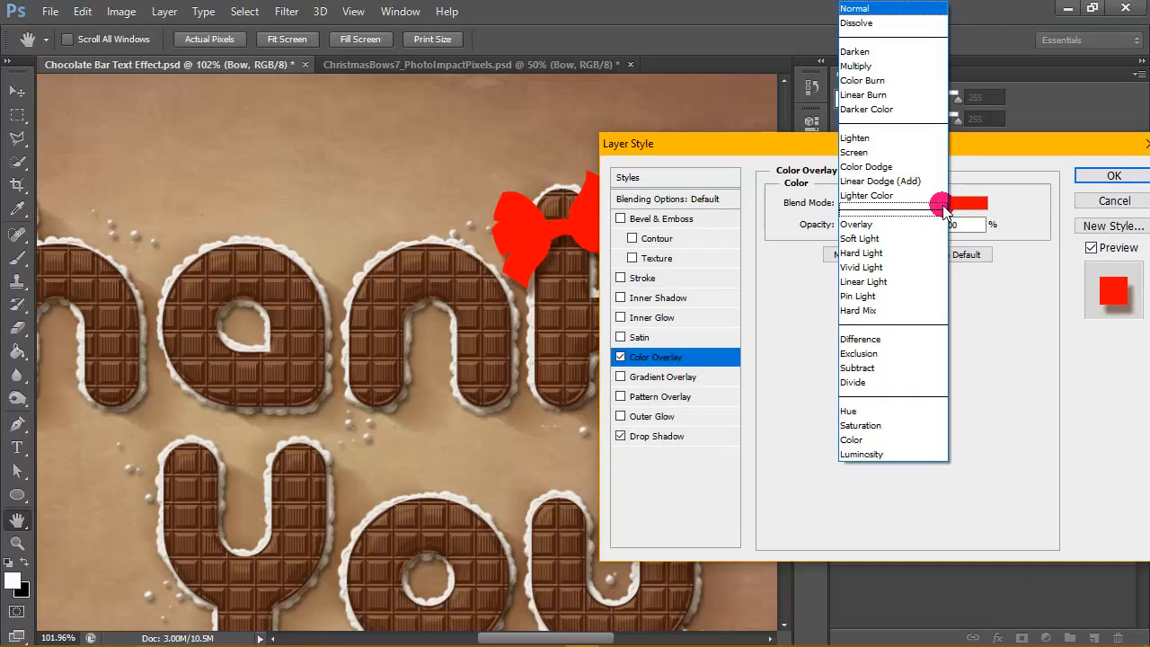
pyautogui.click(903, 238)
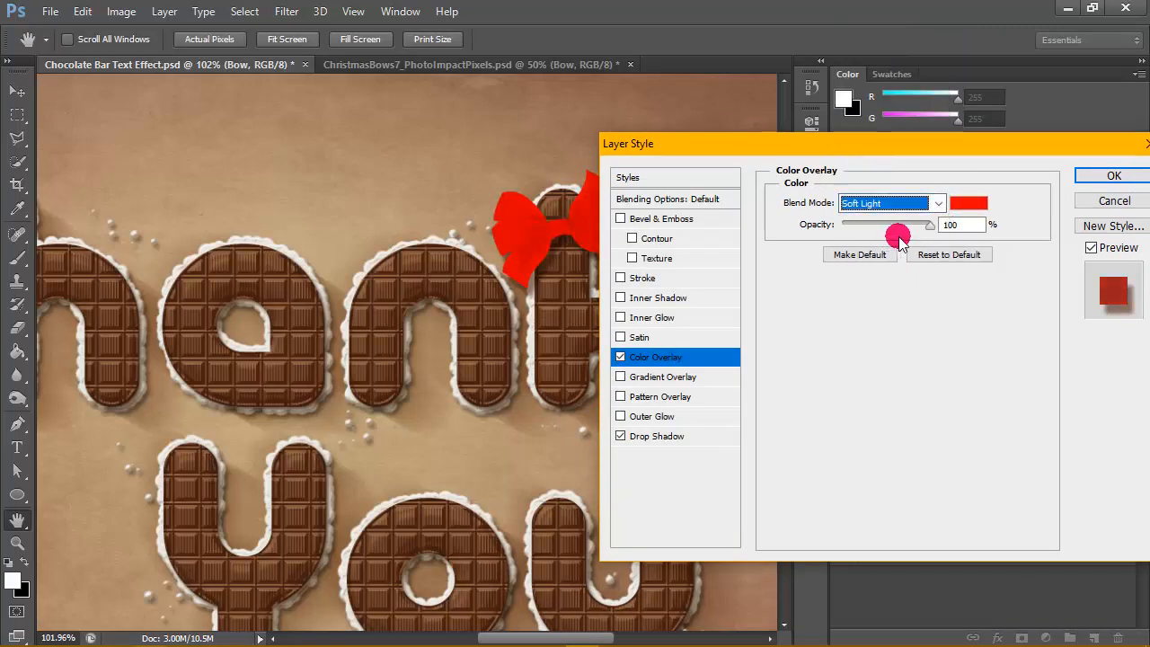
# Set the bow's overlay colour to 696149 and apply the layer style.
pyautogui.click(968, 204)
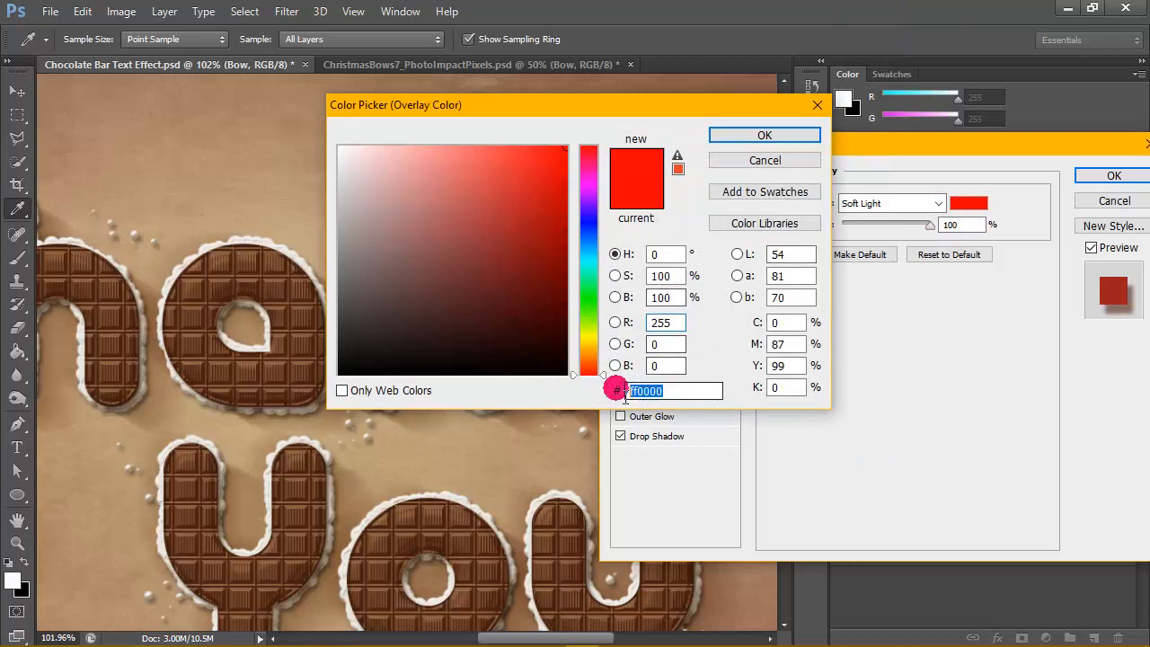
pyautogui.write('696149')
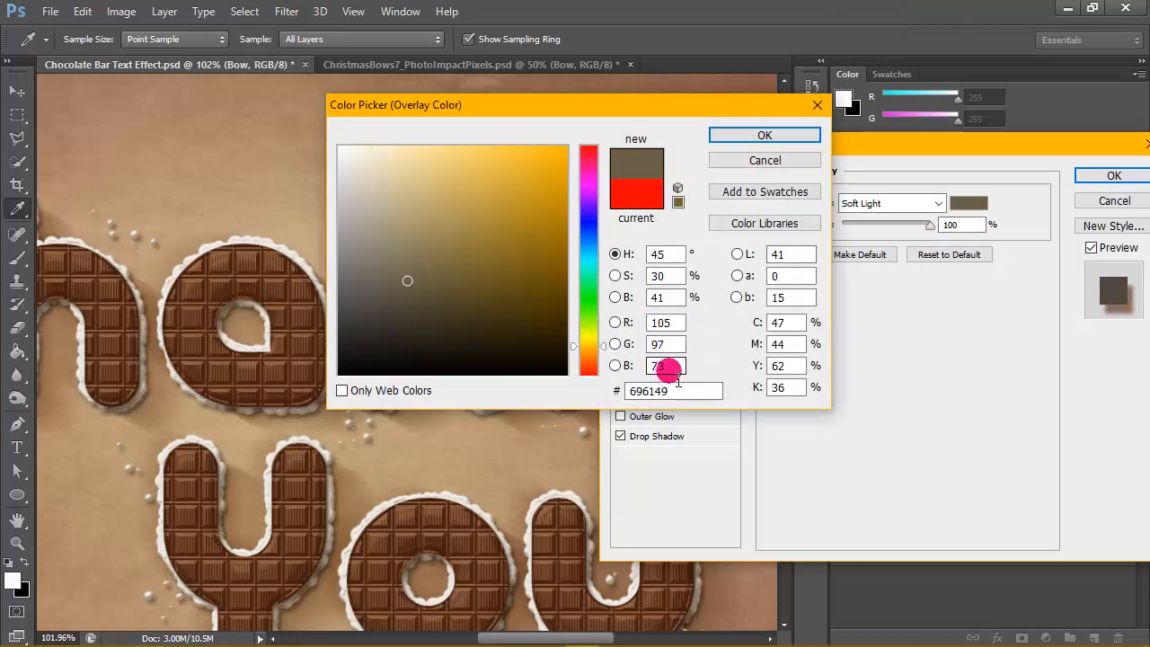
pyautogui.doubleClick(674, 390)
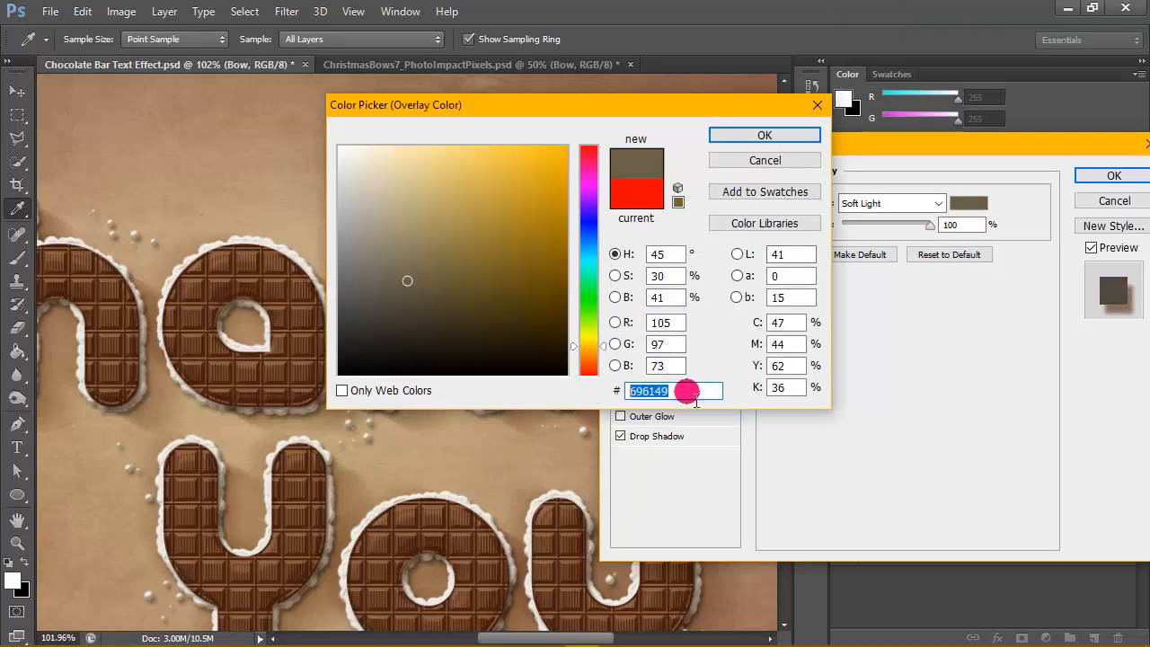
pyautogui.moveTo(671, 399); pyautogui.dragTo(597, 401)
pyautogui.click(674, 393)
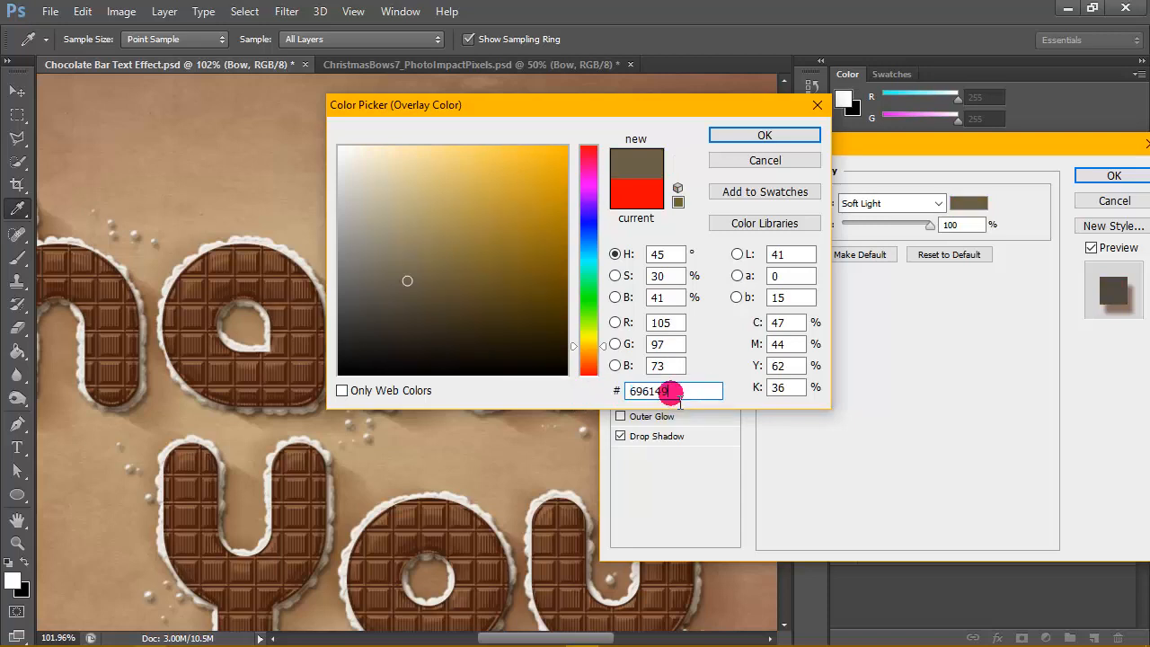
pyautogui.click(785, 137)
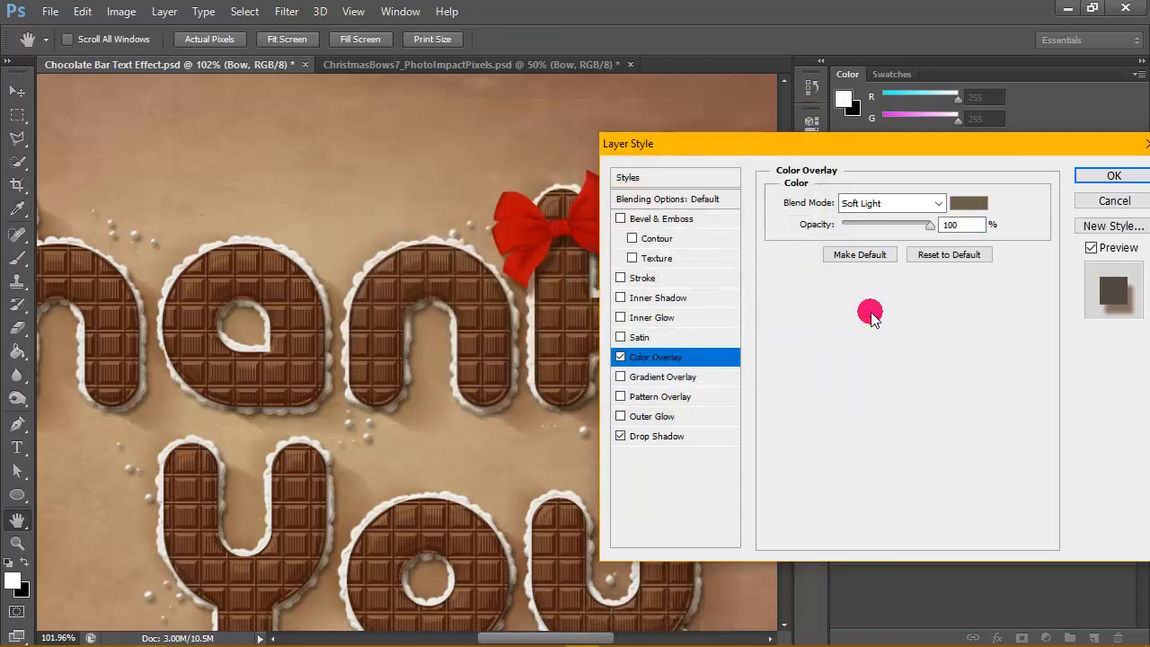
pyautogui.moveTo(898, 146); pyautogui.dragTo(575, 217)
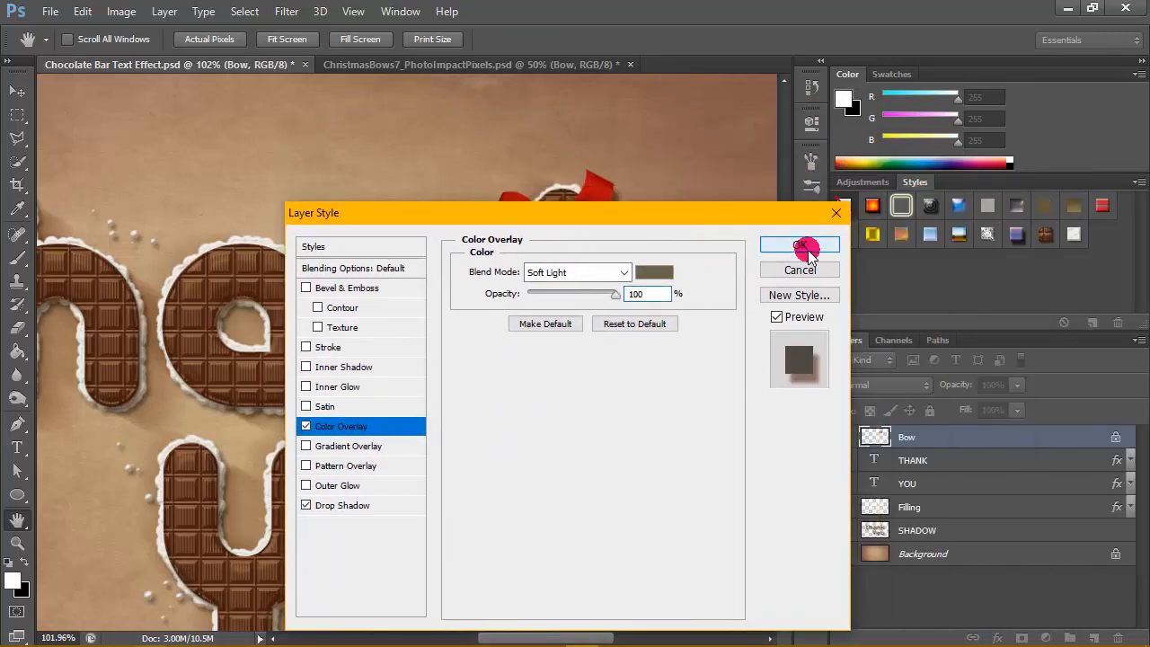
pyautogui.click(809, 249)
# Duplicate the Bow layer as Bow copy within the same document.
pyautogui.rightClick(970, 440)
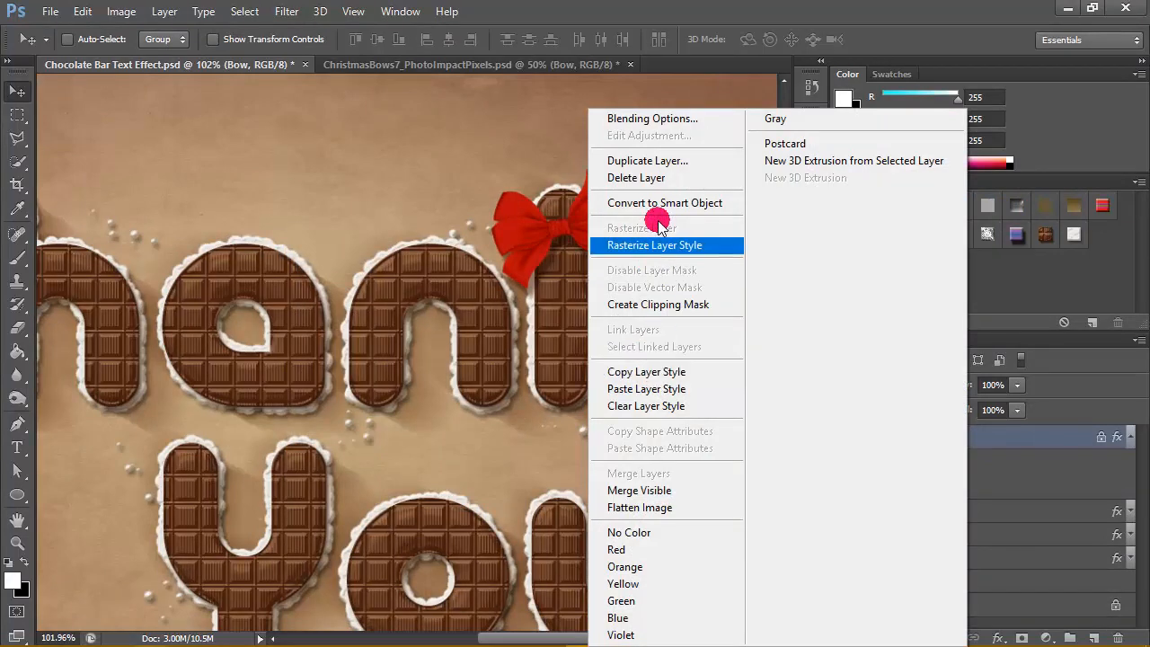
pyautogui.click(647, 161)
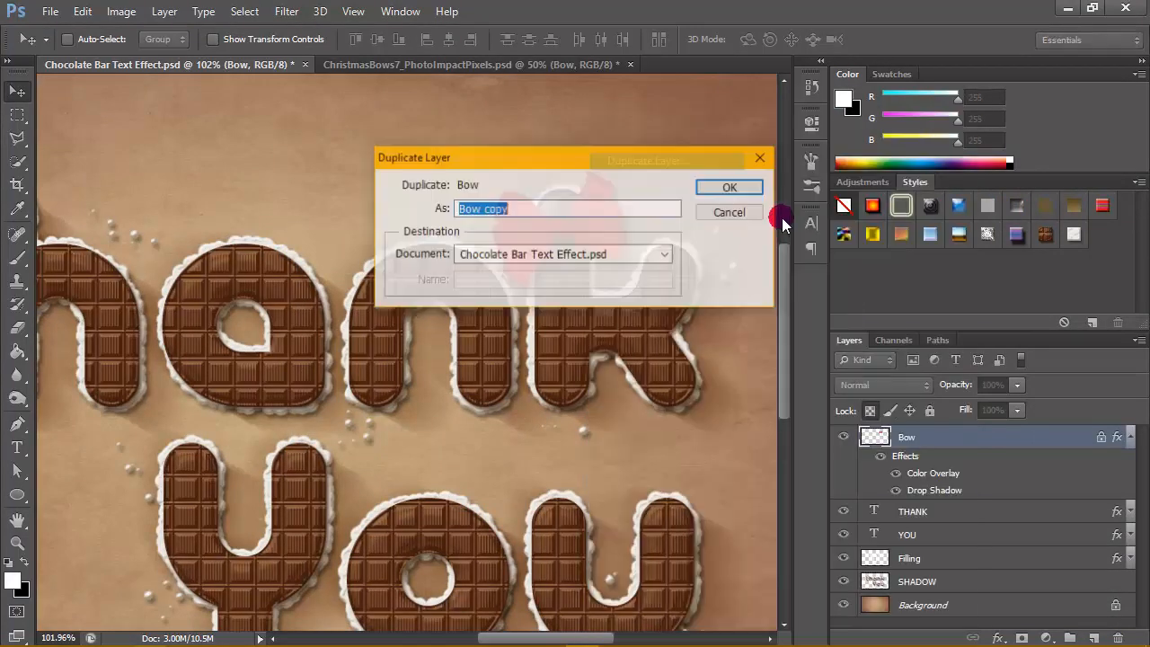
pyautogui.click(715, 191)
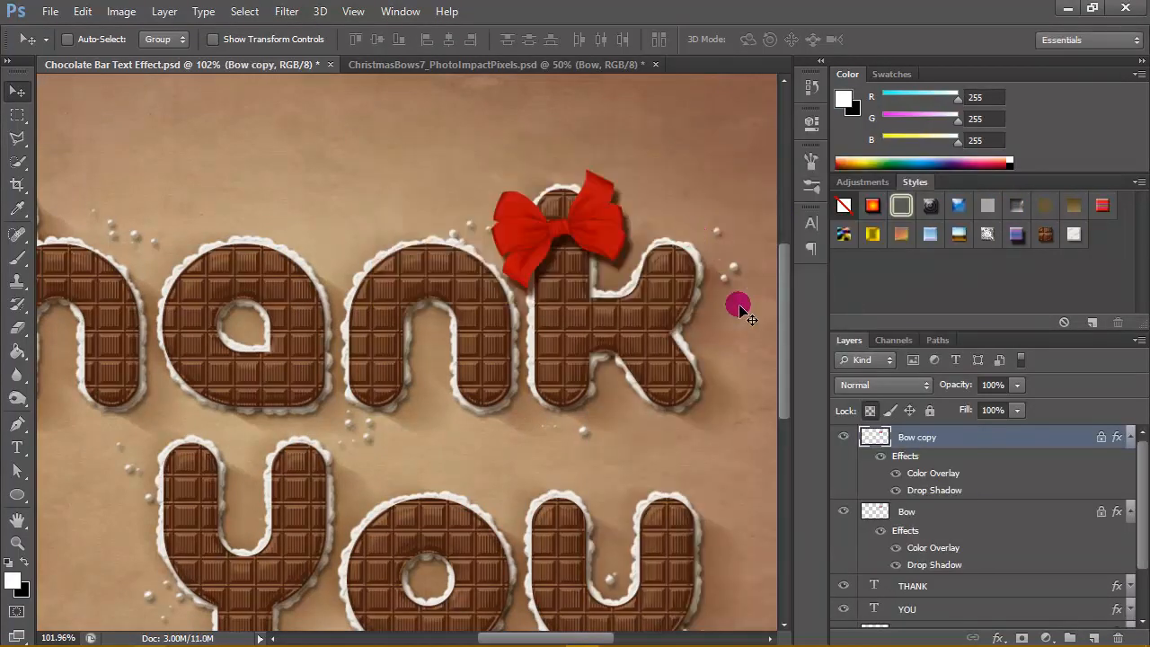
# Select the Bow copy and Bow layers together, nudge them slightly upward and rotate them about 3.8° with Free Transform.
pyautogui.keyDown('shift'); pyautogui.click(959, 517); pyautogui.keyUp('shift')
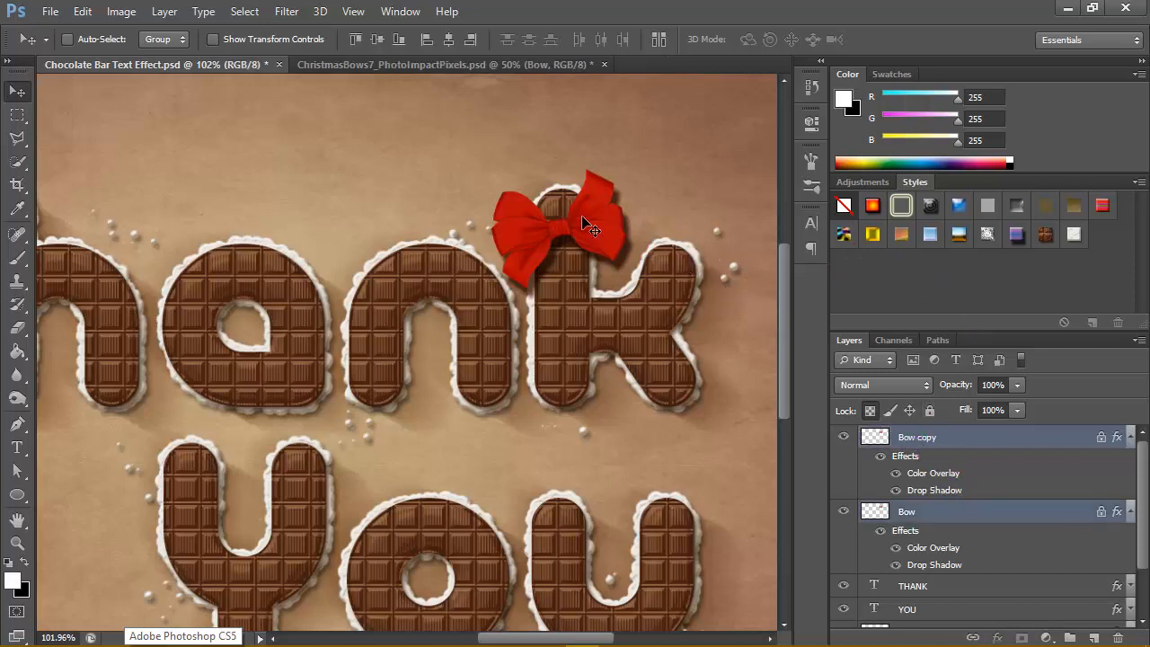
pyautogui.moveTo(583, 217); pyautogui.dragTo(582, 212)
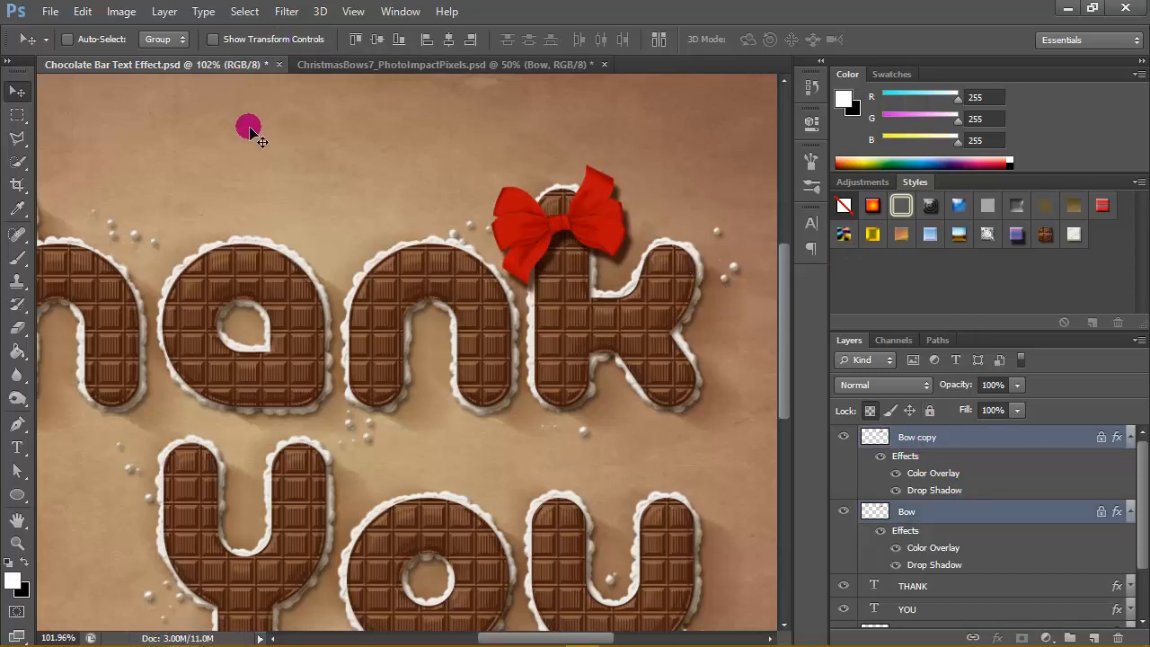
pyautogui.click(82, 11)
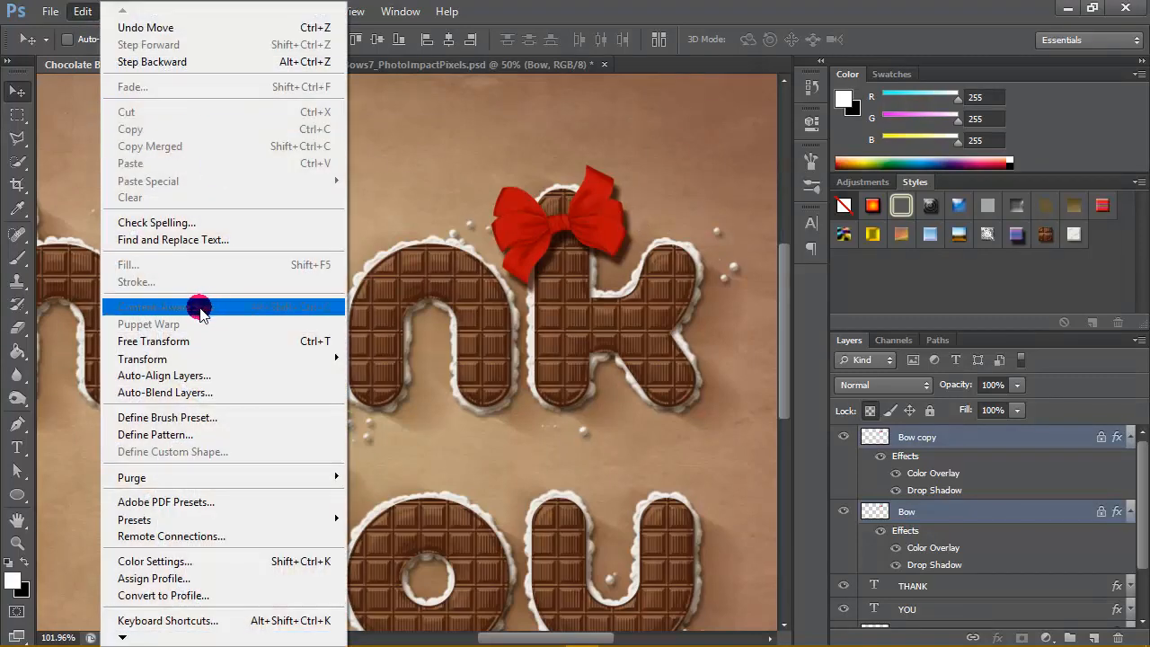
pyautogui.click(181, 341)
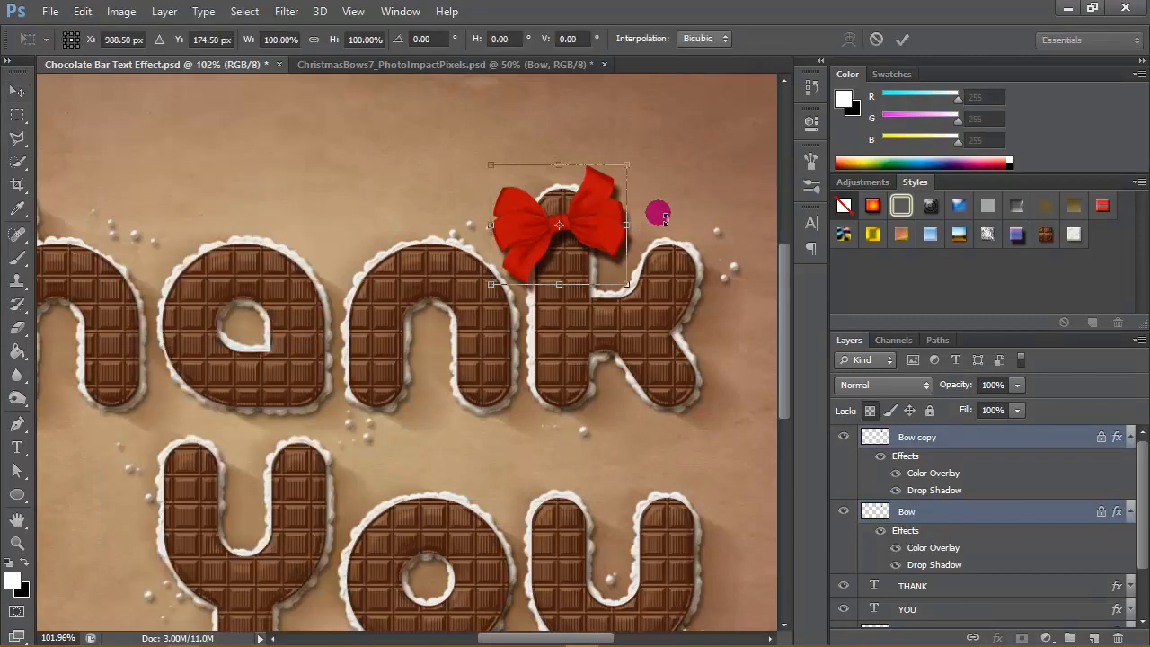
pyautogui.moveTo(665, 218); pyautogui.dragTo(677, 182)
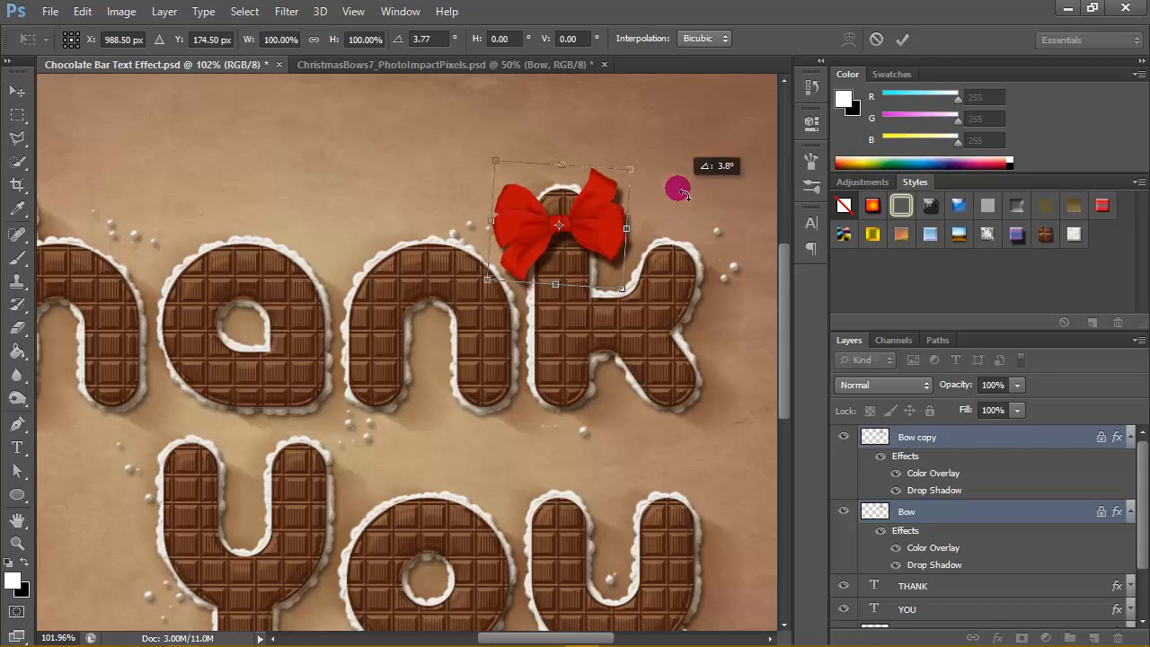
pyautogui.click(905, 39)
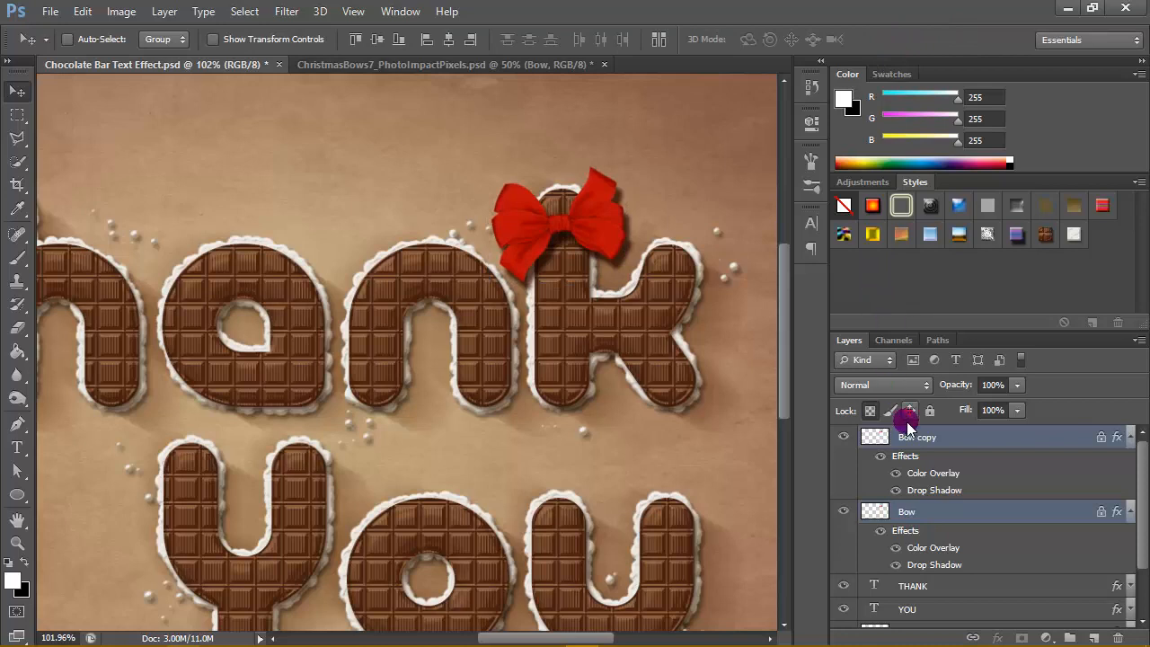
# Offset only the Bow layer slightly to the right so it peeks out from behind Bow copy.
pyautogui.click(846, 510)
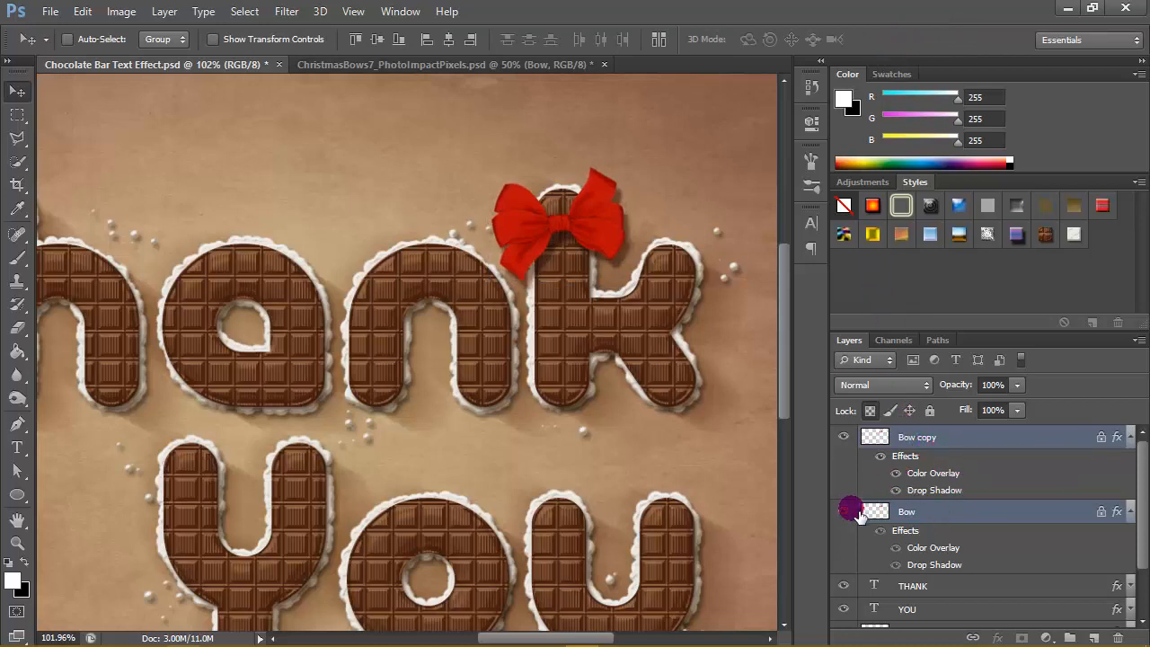
pyautogui.click(943, 512)
pyautogui.moveTo(593, 243); pyautogui.dragTo(608, 251)
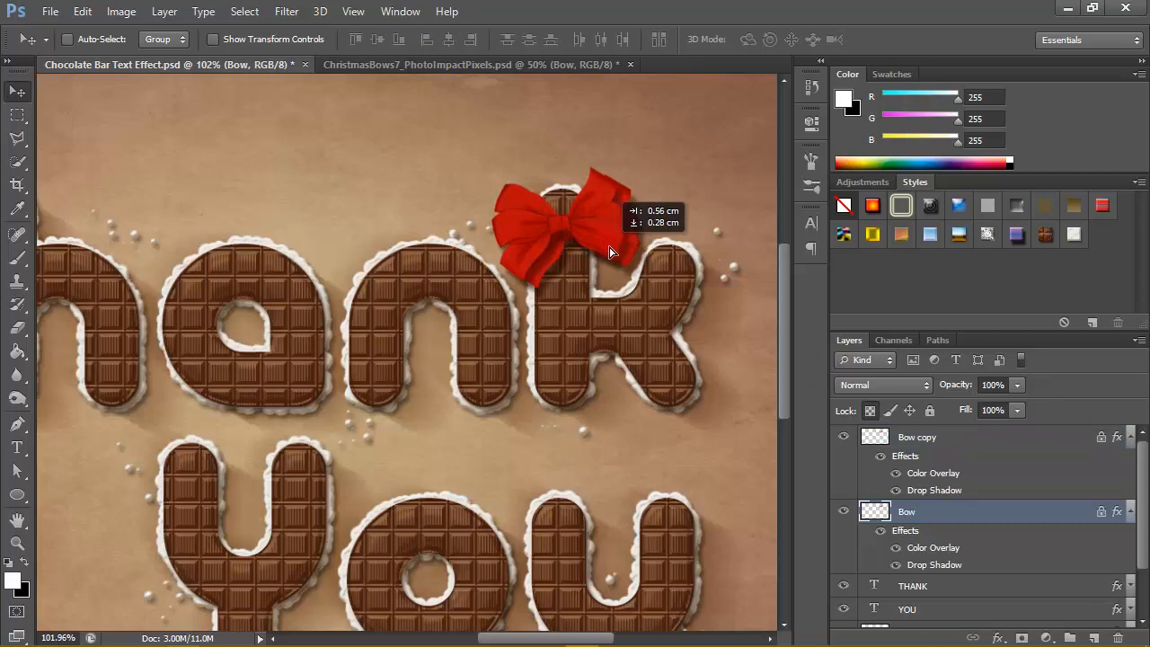
pyautogui.moveTo(609, 254); pyautogui.dragTo(611, 254)
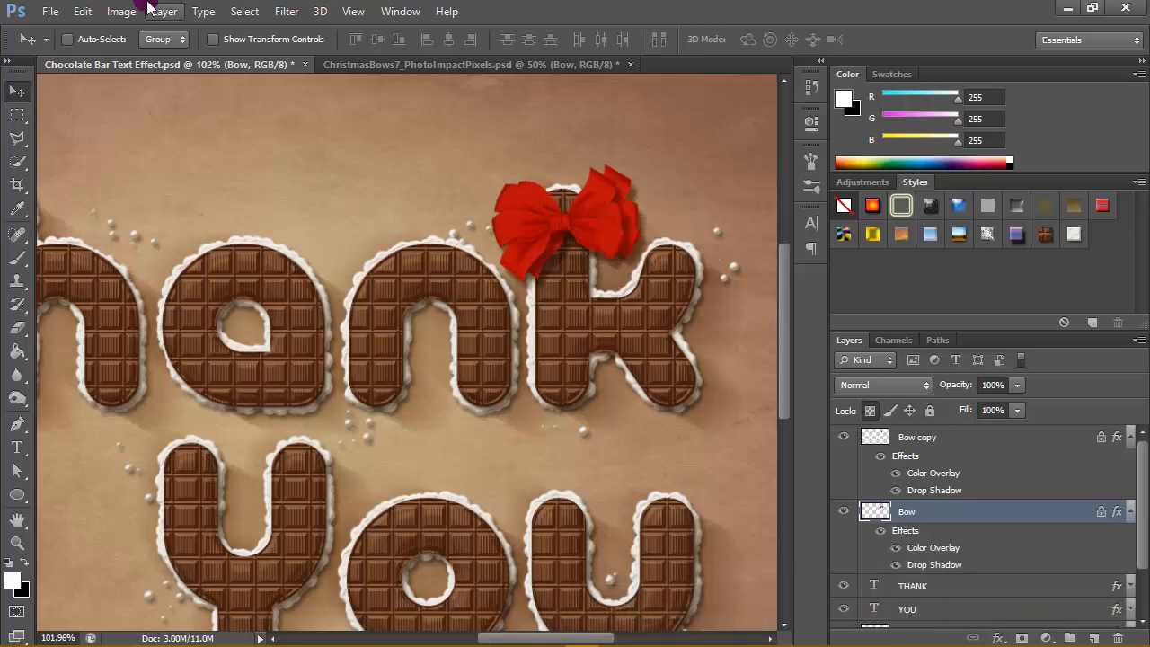
# Rotate the Bow layer about -3.5° with Free Transform and apply the transformation.
pyautogui.click(88, 11)
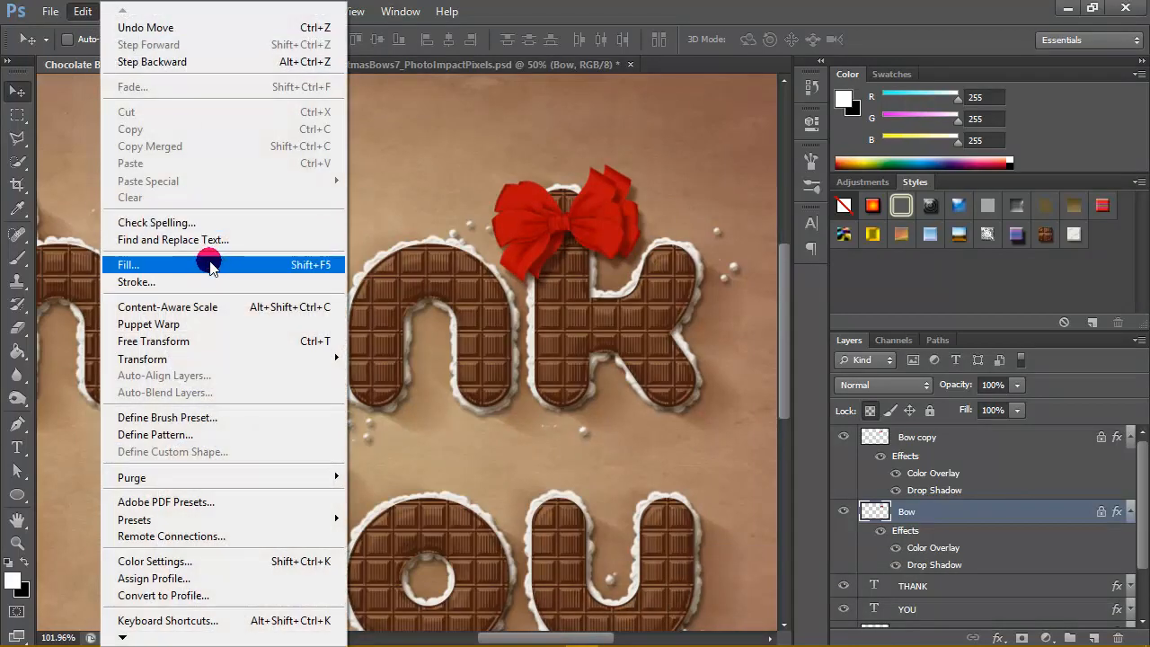
pyautogui.click(197, 342)
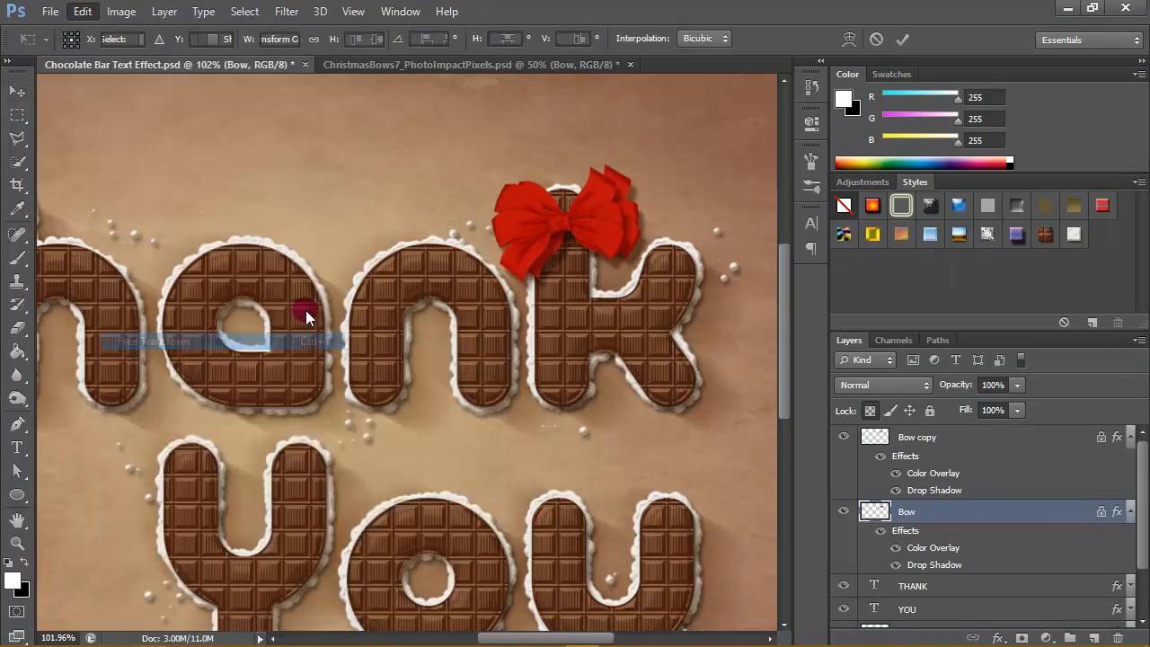
pyautogui.moveTo(697, 210); pyautogui.dragTo(697, 209)
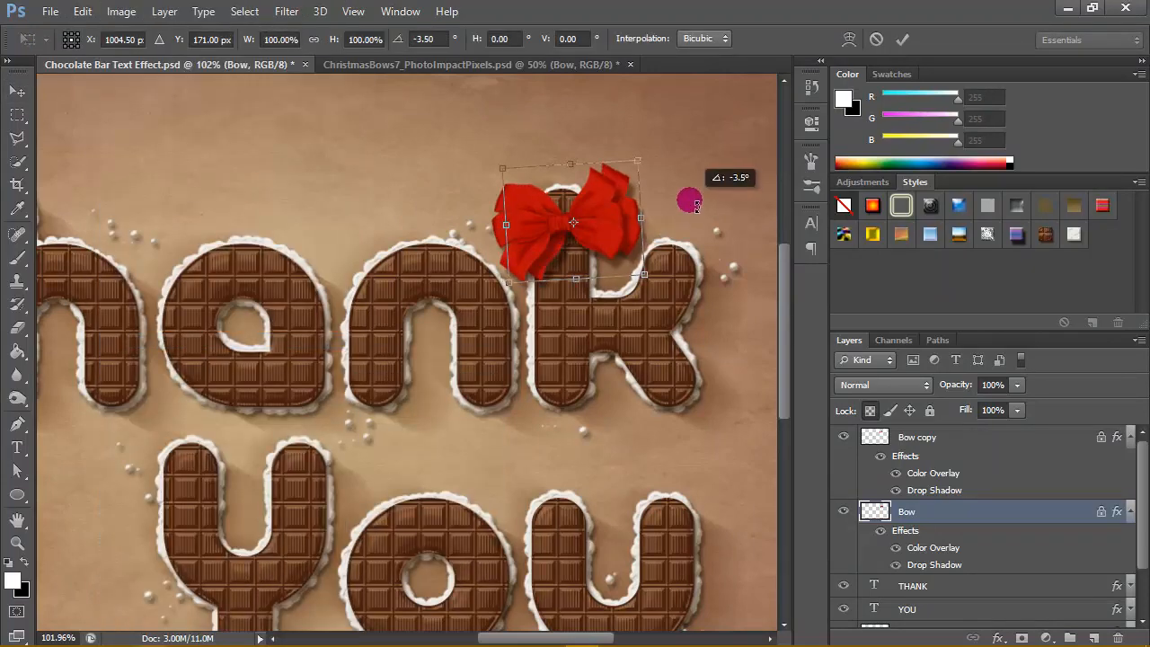
pyautogui.click(902, 38)
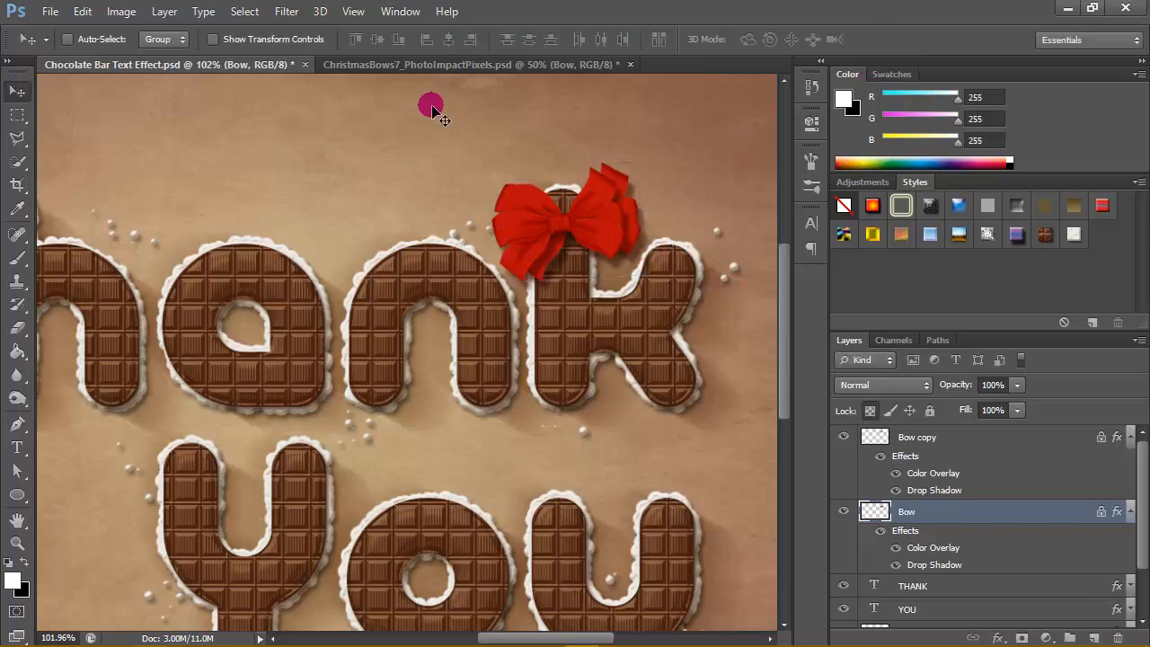
# Fit the whole image on screen, make Bow copy the active layer and collapse the effects lists of both bow layers.
pyautogui.click(18, 542)
pyautogui.click(541, 39)
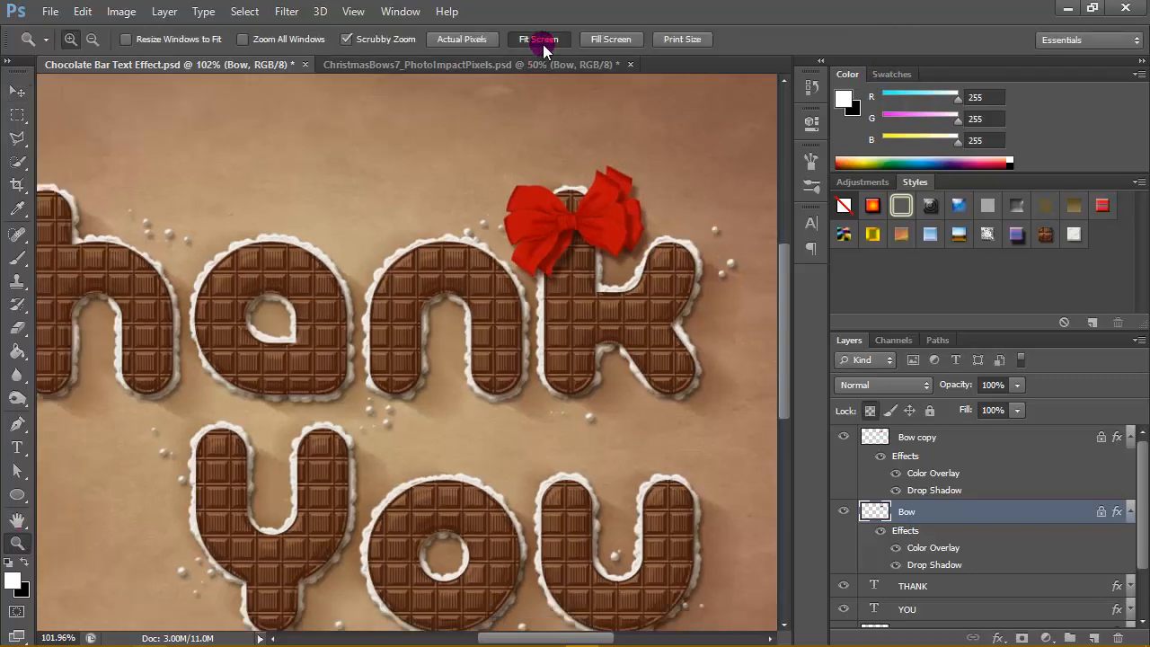
pyautogui.click(1024, 449)
pyautogui.click(1130, 436)
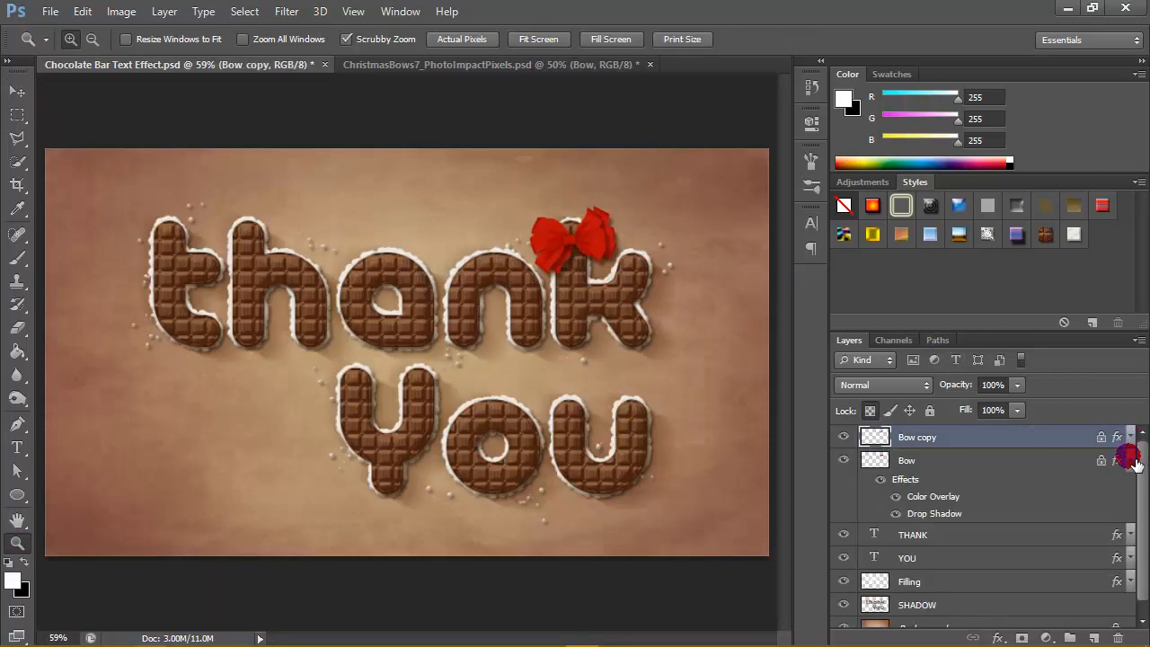
pyautogui.click(1130, 460)
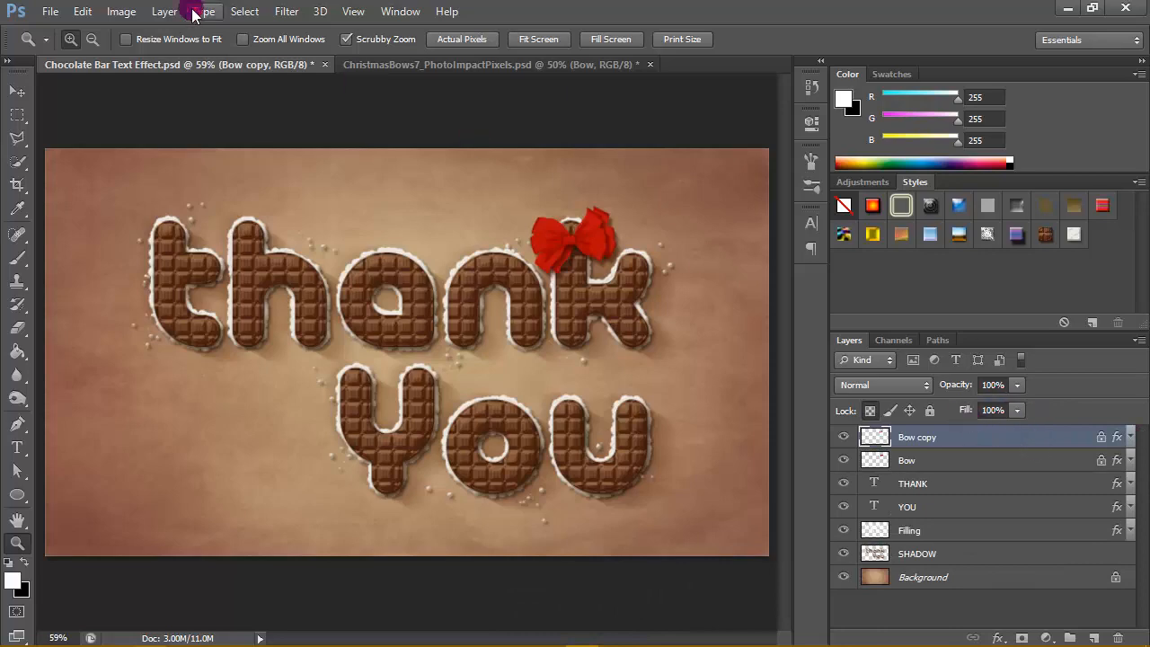
# Apply a Hue/Saturation adjustment to Bow copy with hue 5 and saturation -10.
pyautogui.click(121, 11)
pyautogui.moveTo(143, 57)
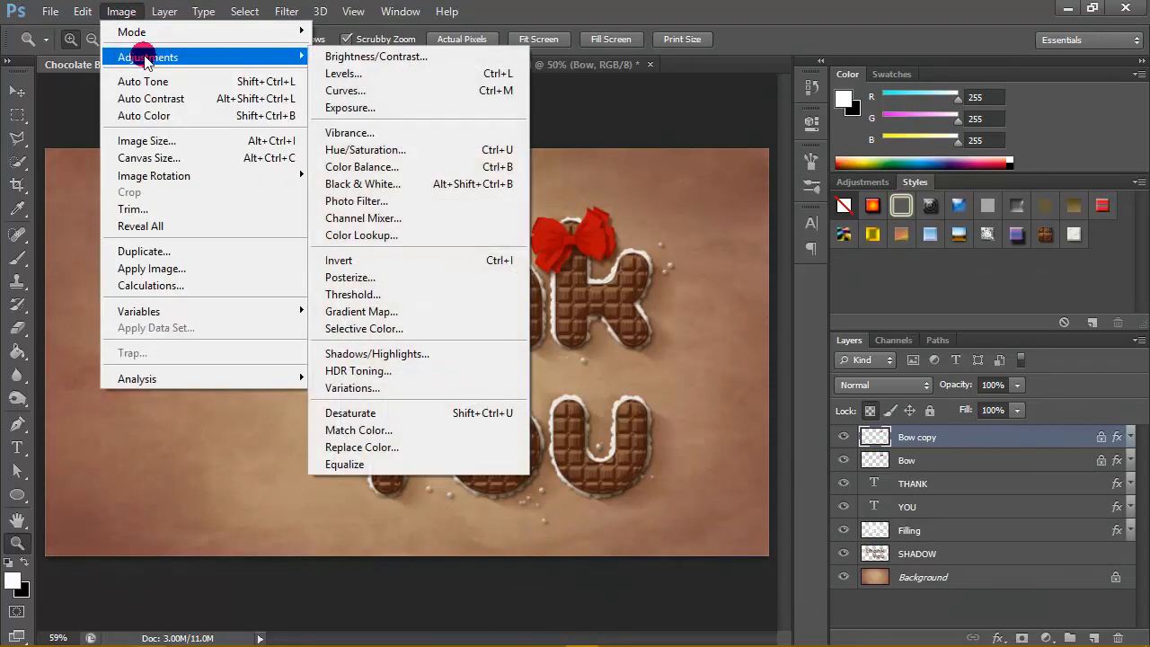
pyautogui.click(355, 149)
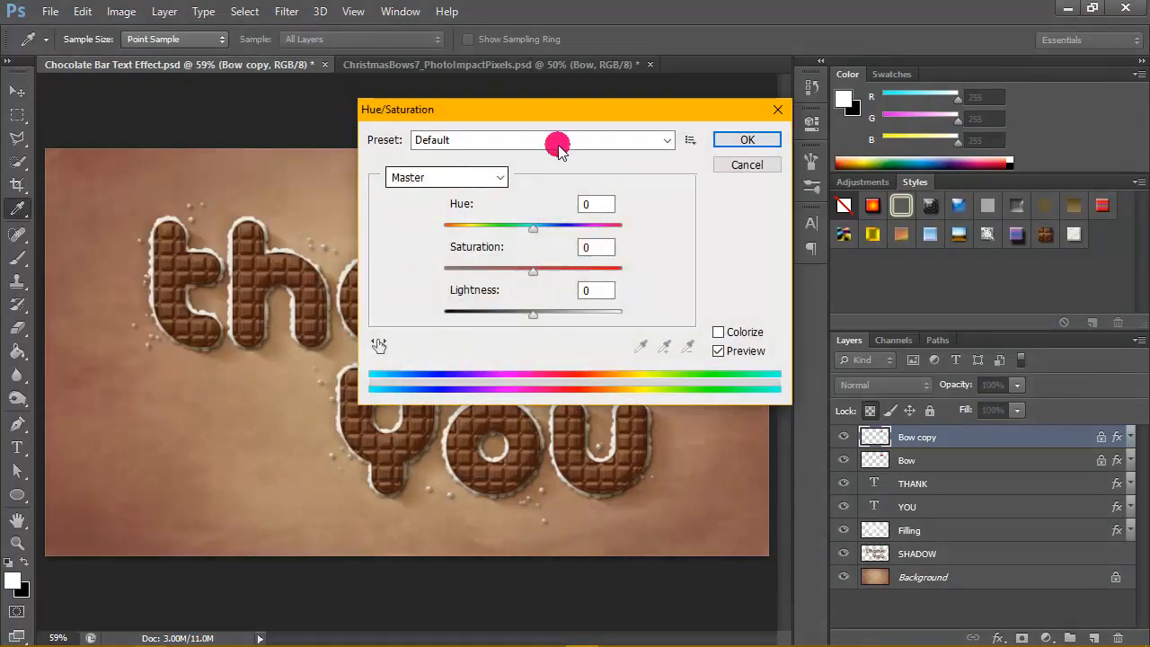
pyautogui.moveTo(567, 111); pyautogui.dragTo(696, 131)
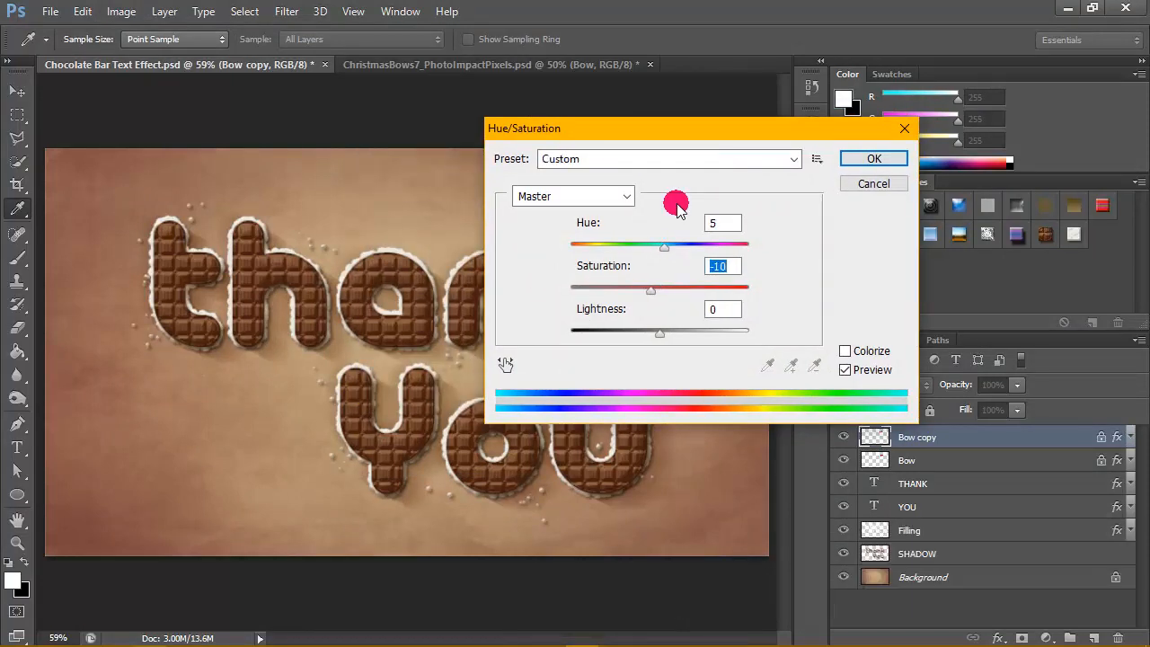
pyautogui.click(873, 159)
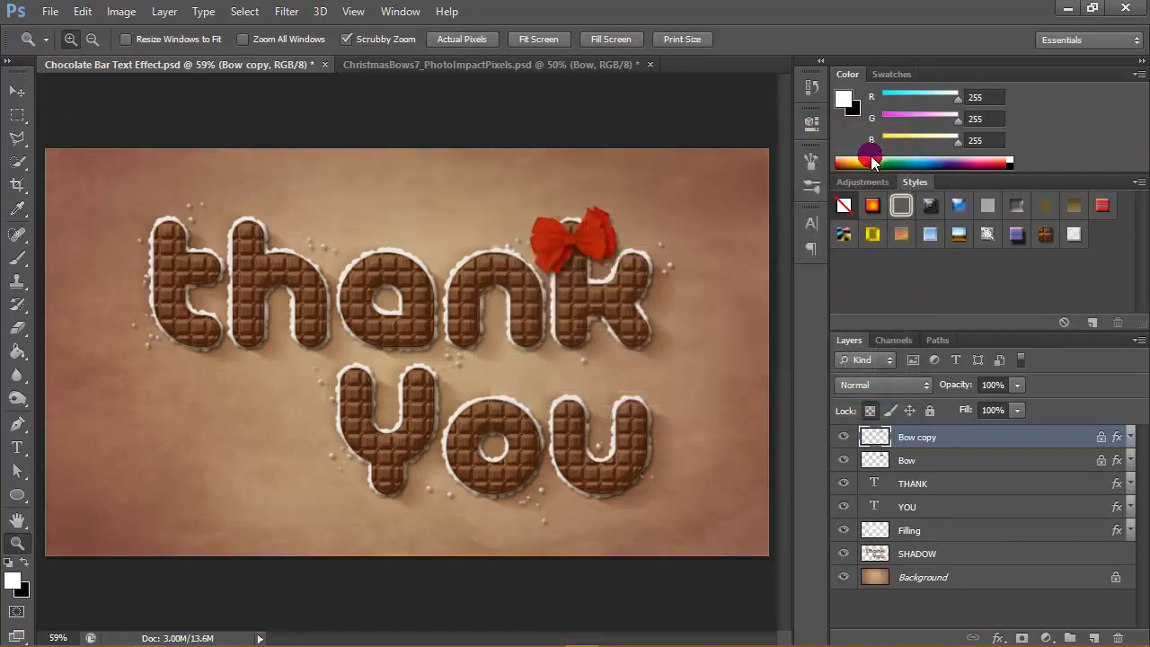
pyautogui.click(862, 207)
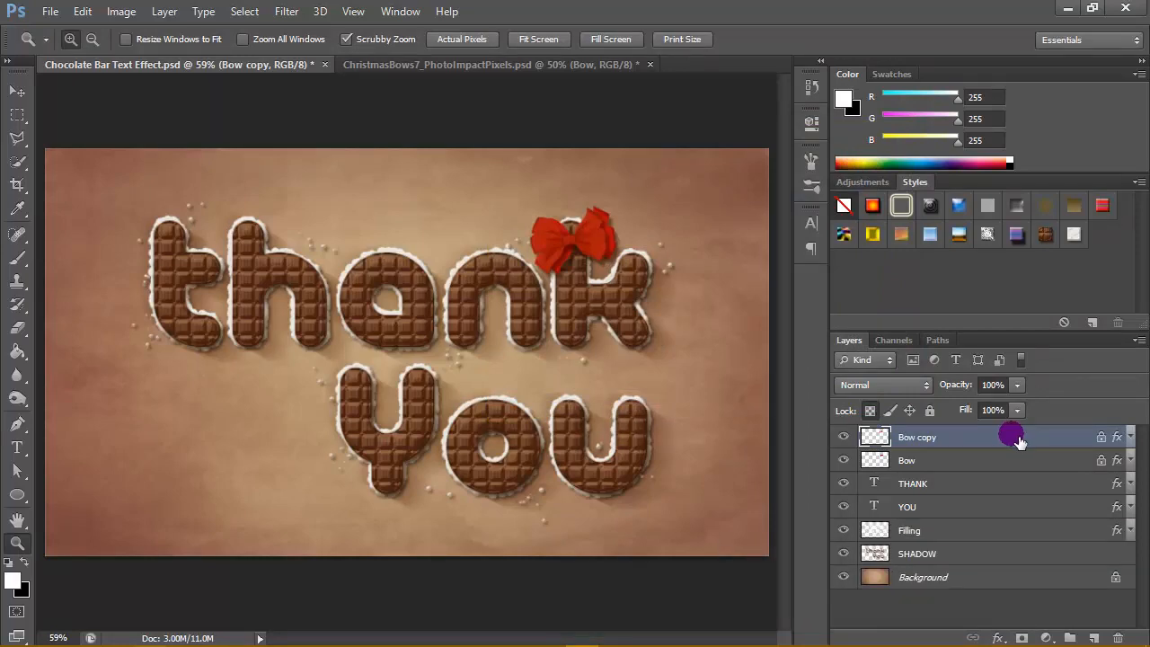
# Apply a Color Balance adjustment to Bow copy's midtones with color levels -20, -30 and 25.
pyautogui.click(111, 15)
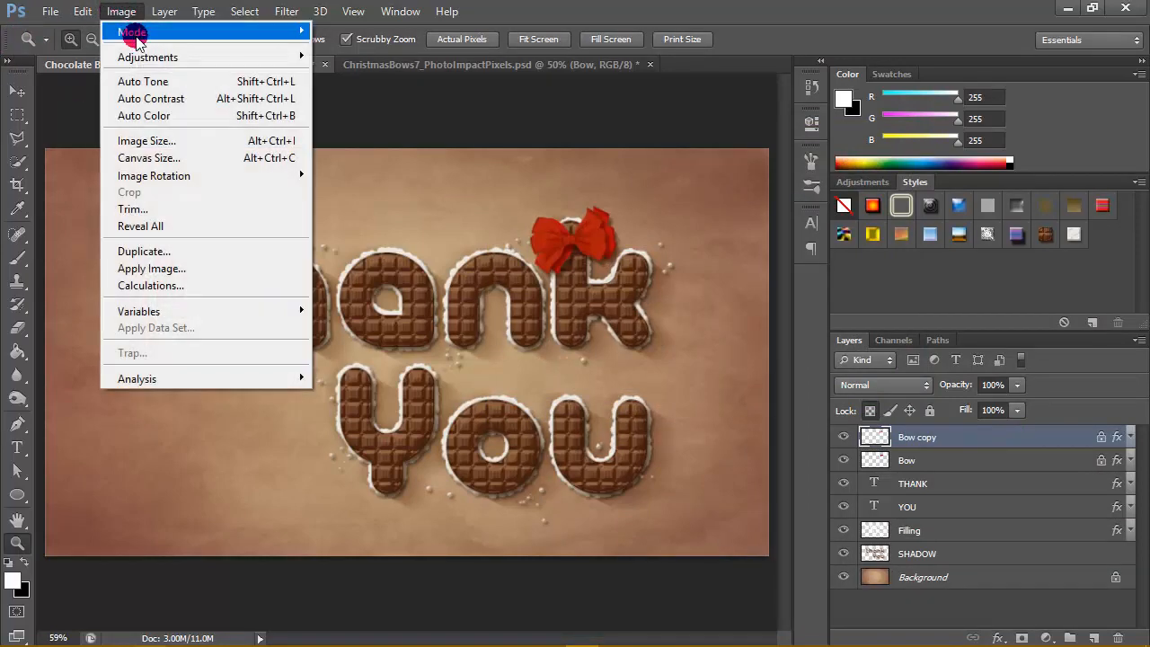
pyautogui.moveTo(148, 57)
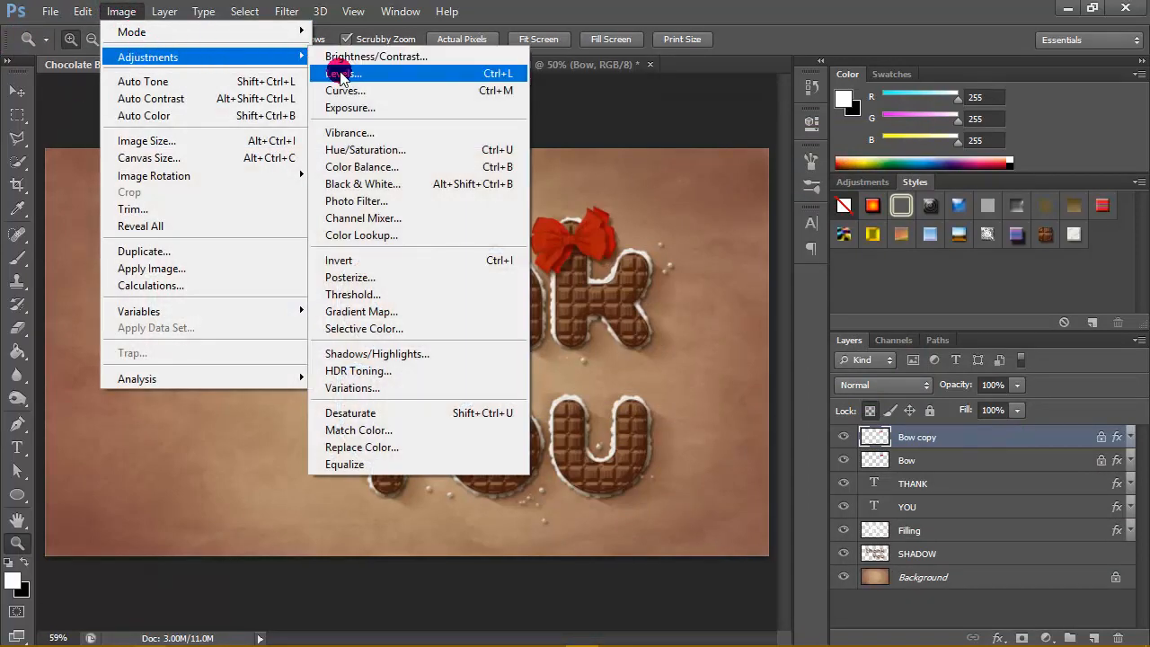
pyautogui.click(365, 166)
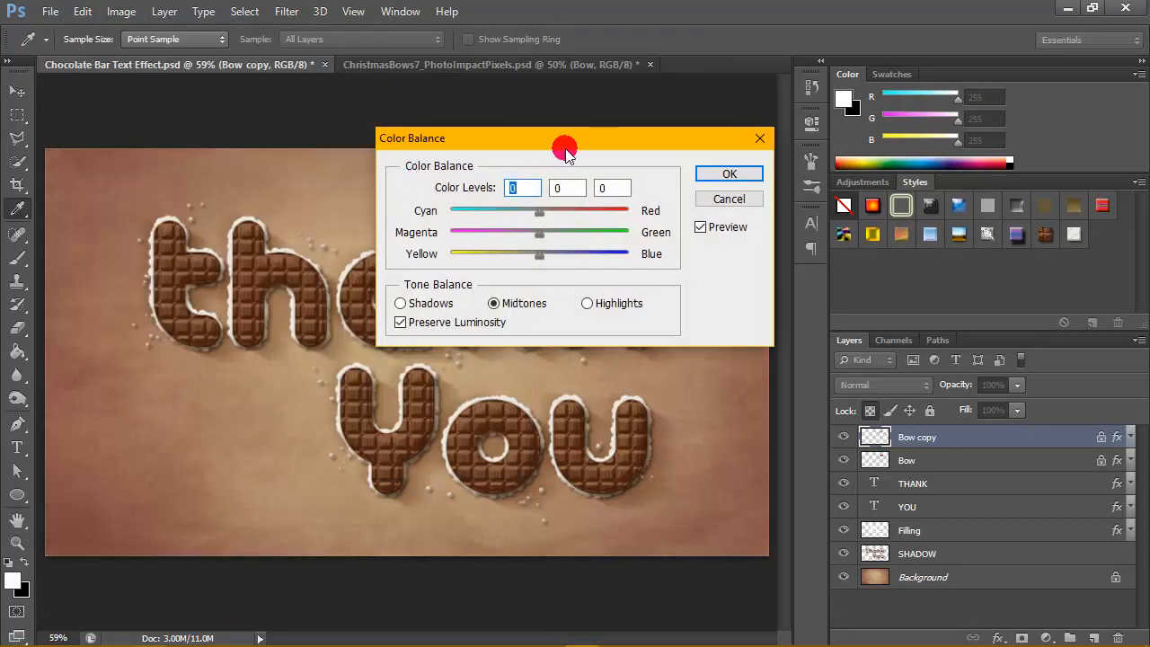
pyautogui.moveTo(559, 135); pyautogui.dragTo(680, 223)
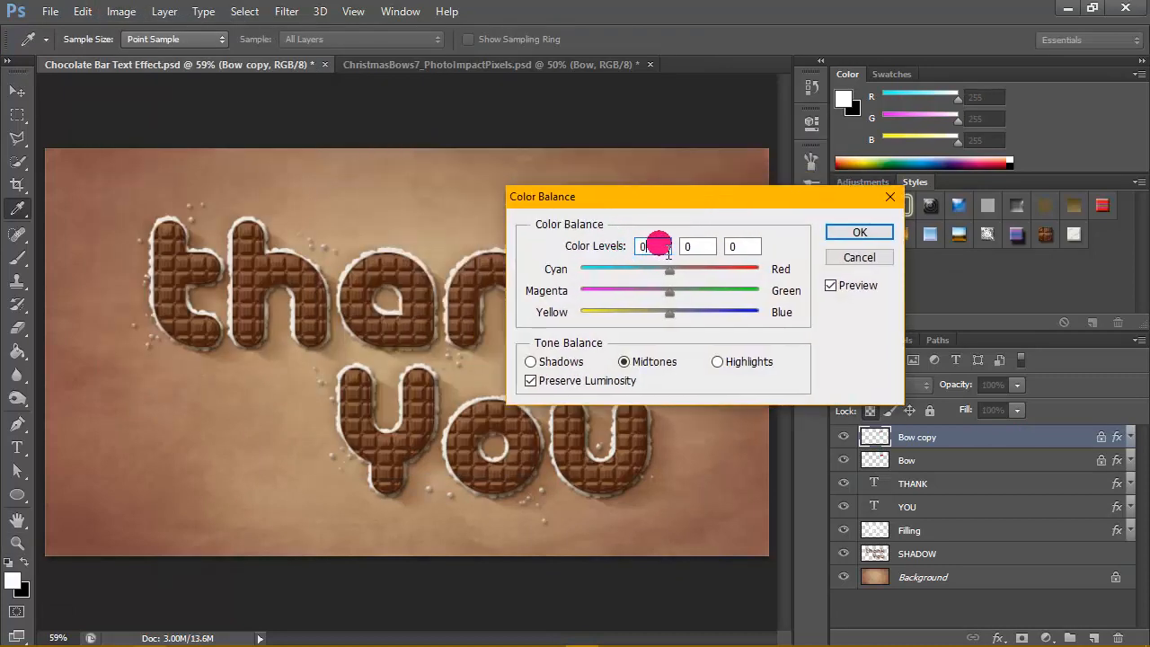
pyautogui.press('Tab')
pyautogui.press('Tab')
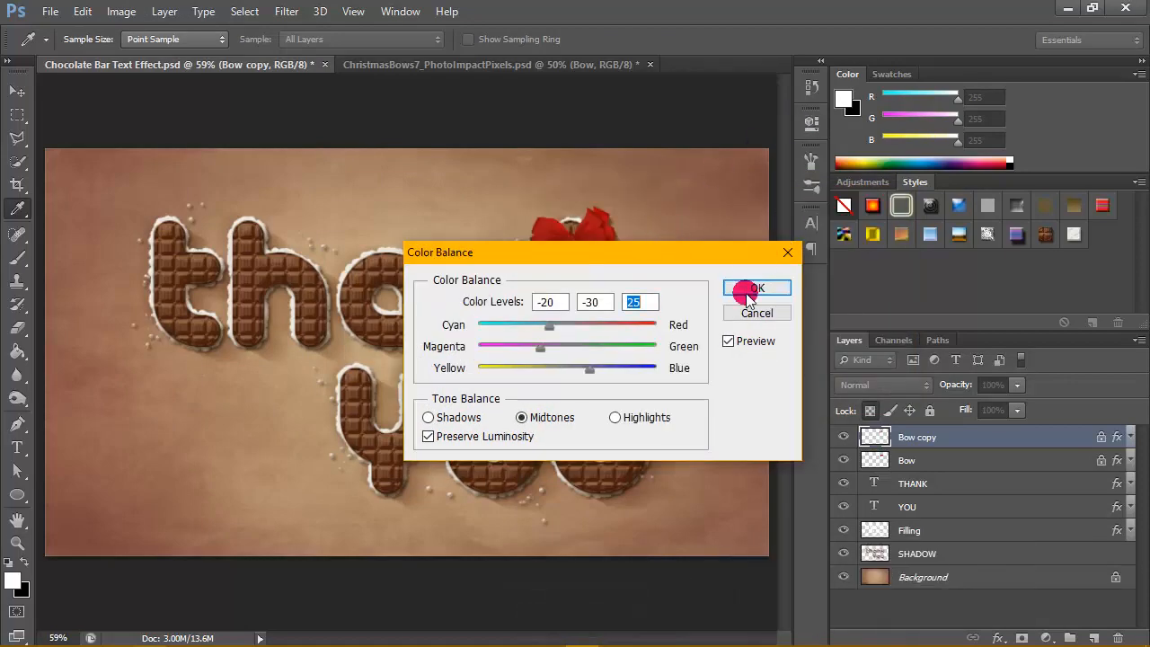
pyautogui.click(744, 290)
# Examine the layered bow up close, comparing it with Bow copy hidden and shown.
pyautogui.press('z')
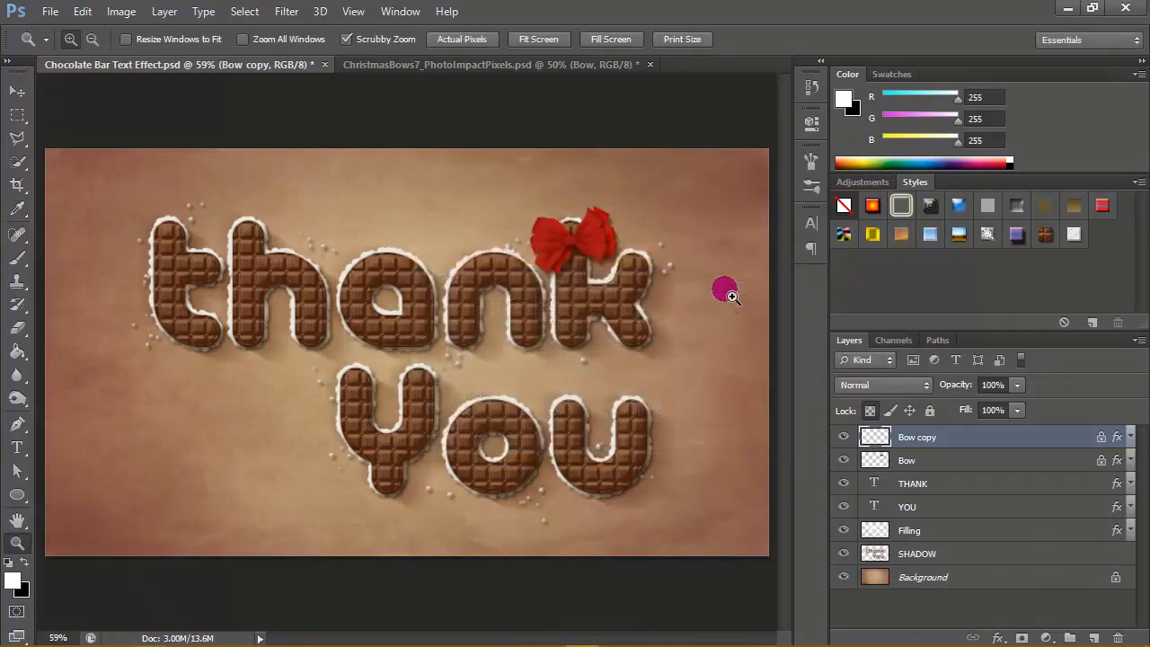
pyautogui.scroll(5, 657, 231)
pyautogui.scroll(7, 587, 244)
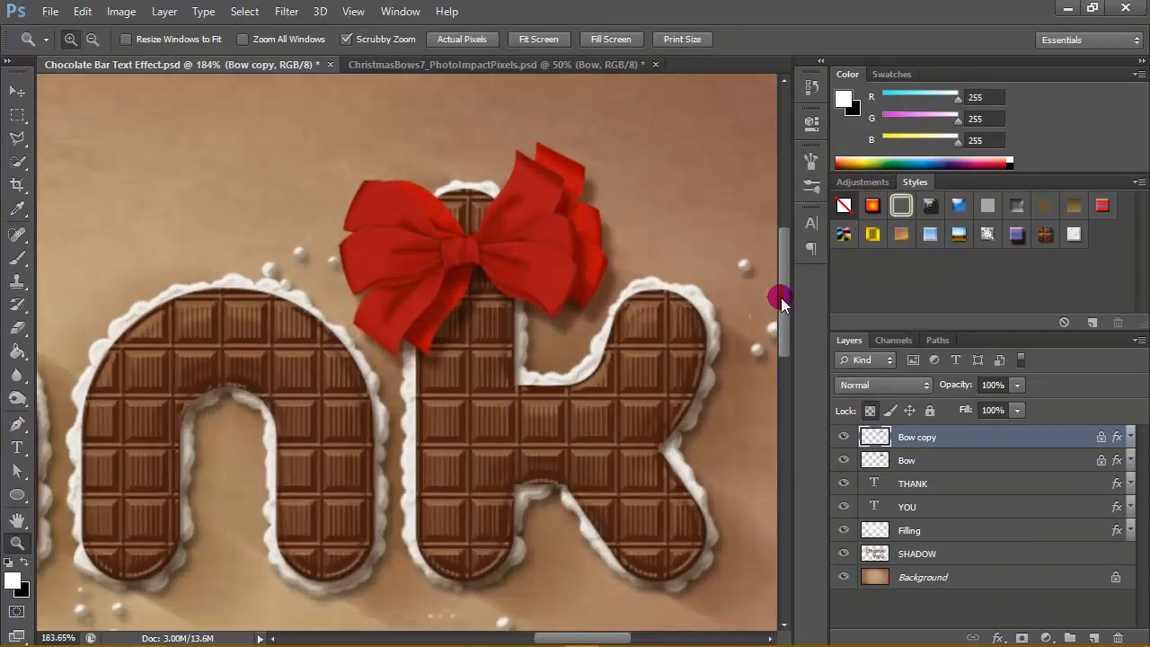
pyautogui.click(844, 437)
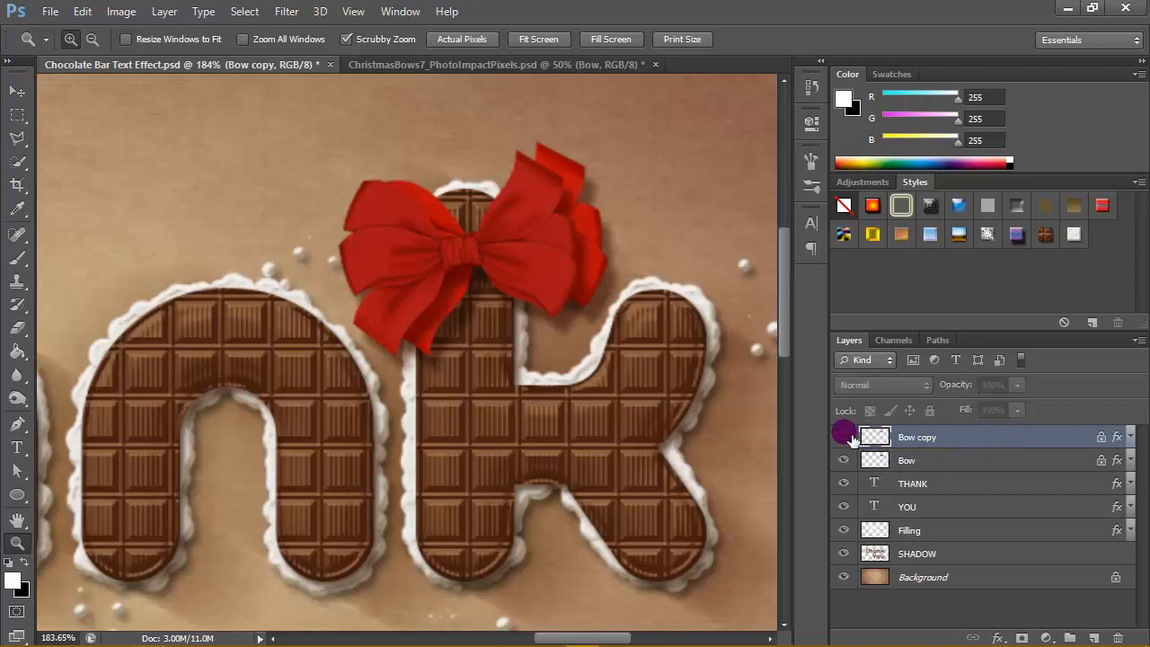
pyautogui.click(845, 437)
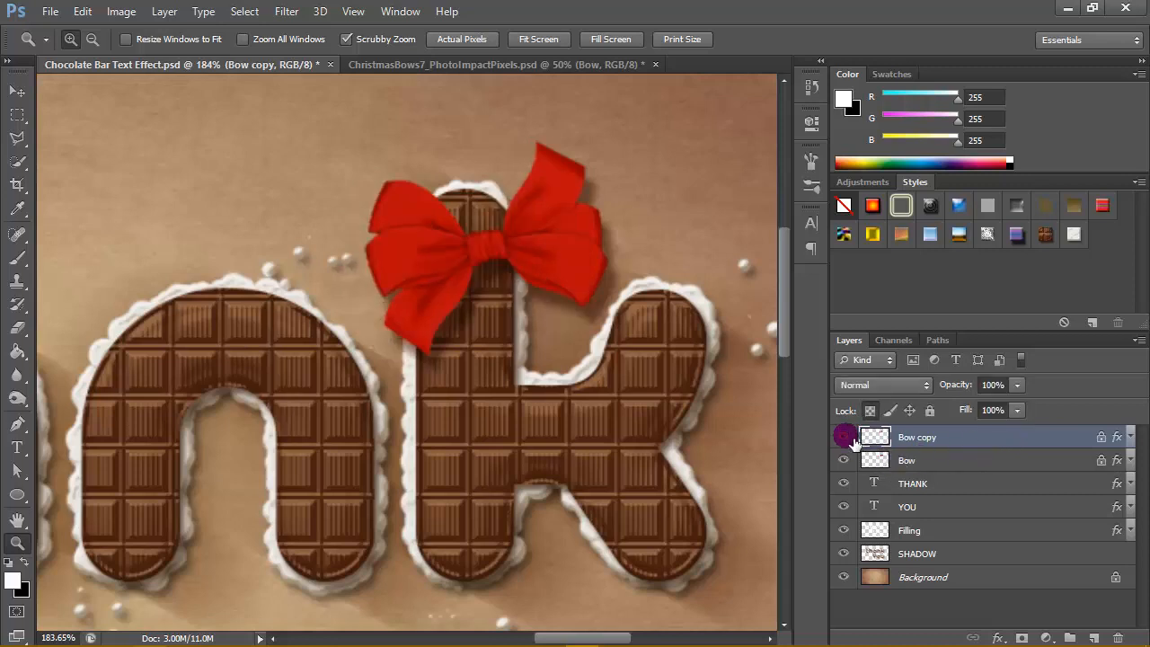
pyautogui.click(844, 437)
pyautogui.click(844, 437)
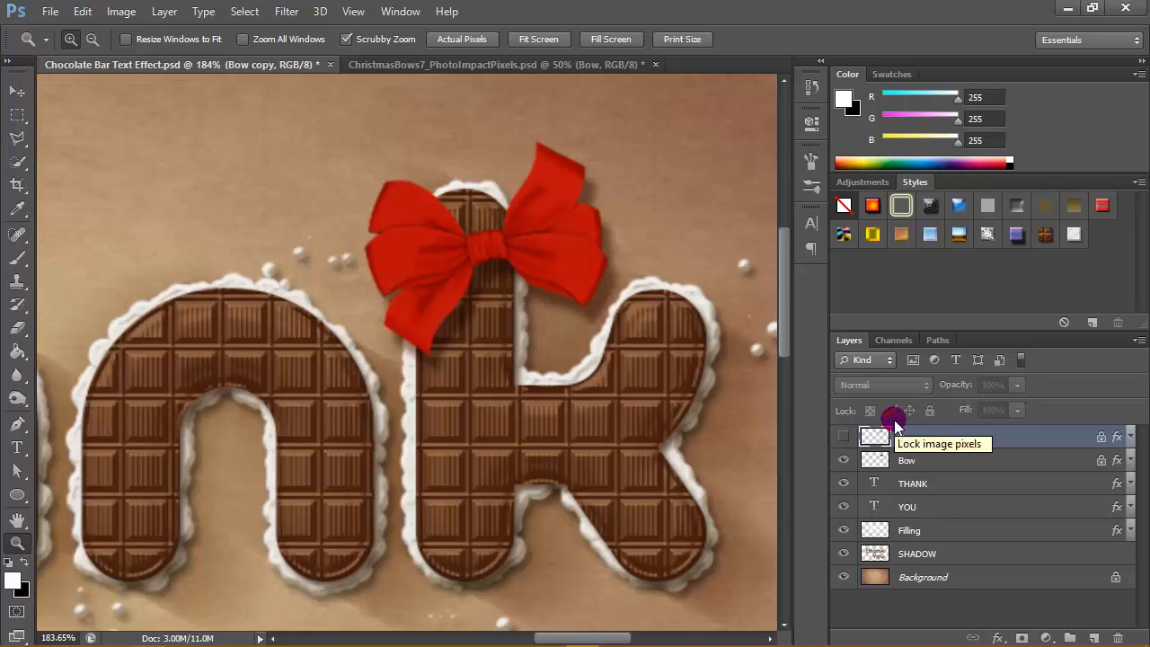
pyautogui.click(844, 437)
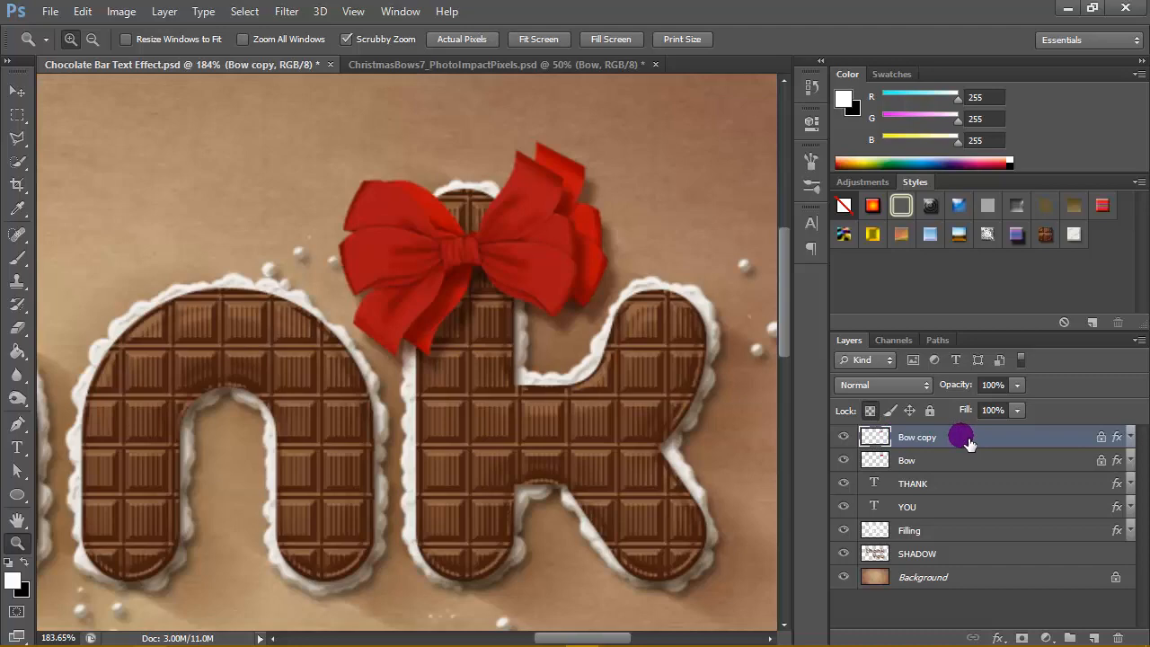
# Apply a Vibrance adjustment to Bow copy with vibrance -5 and saturation -10.
pyautogui.click(121, 10)
pyautogui.click(149, 57)
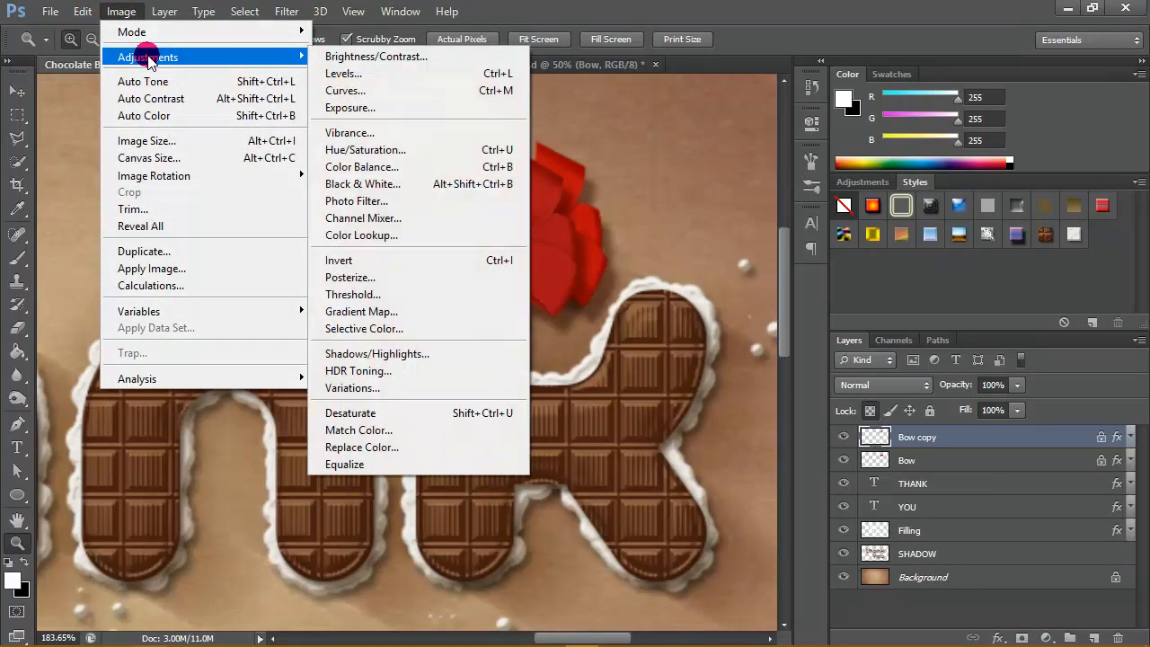
pyautogui.click(370, 133)
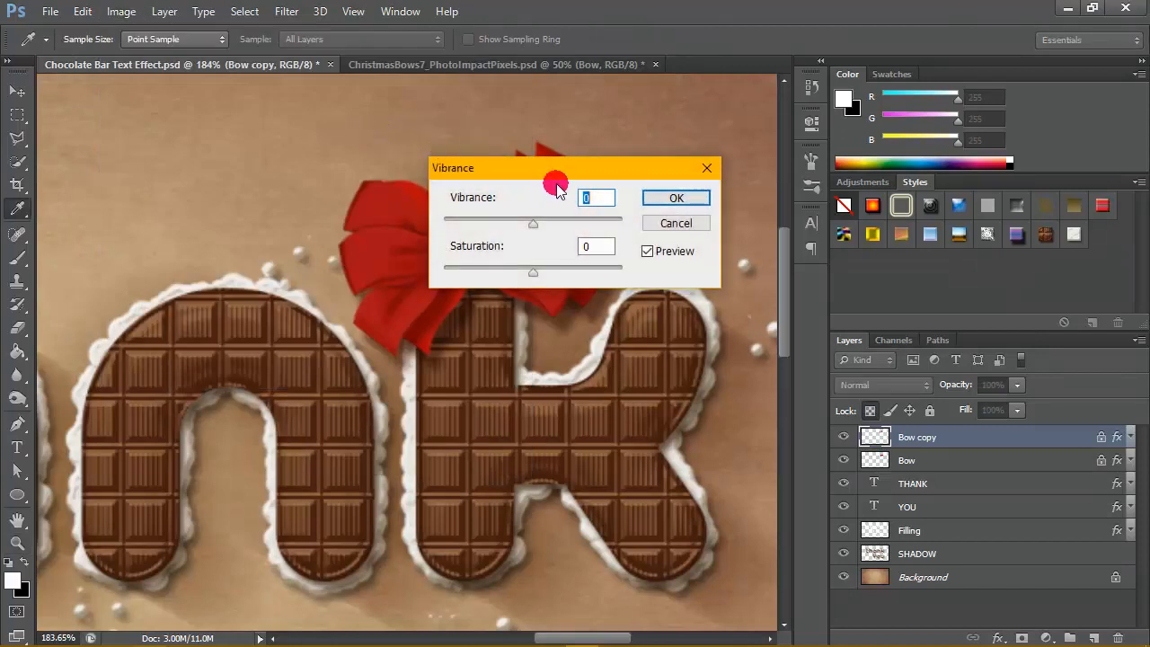
pyautogui.moveTo(571, 173); pyautogui.dragTo(698, 191)
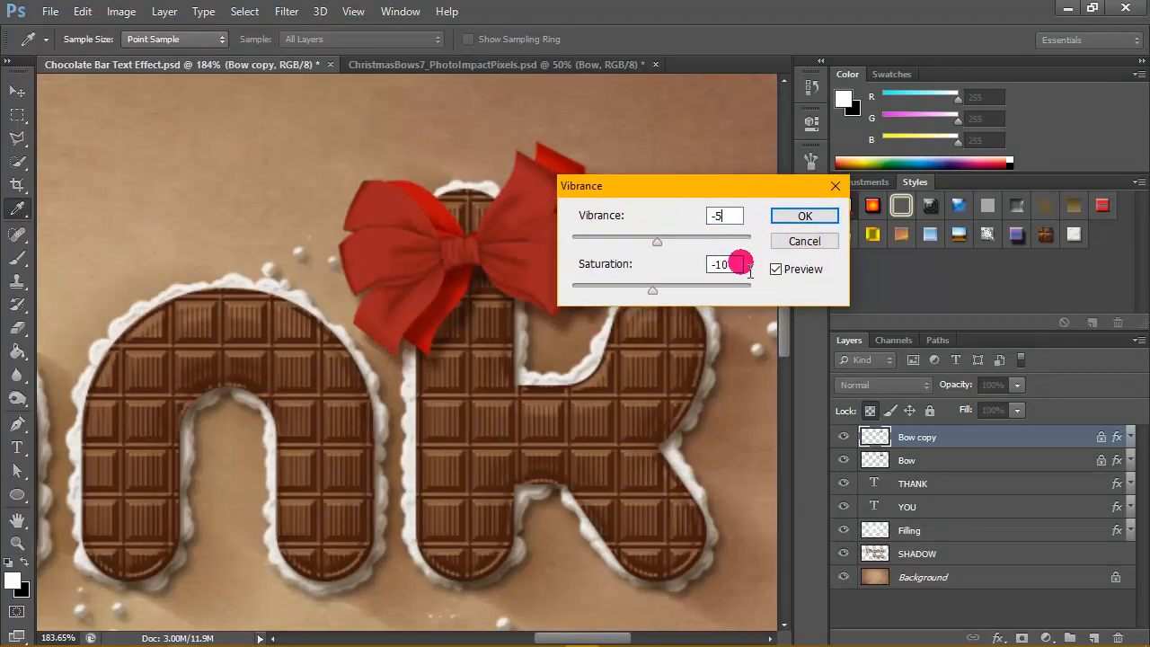
pyautogui.click(740, 260)
pyautogui.click(803, 216)
pyautogui.press('z')
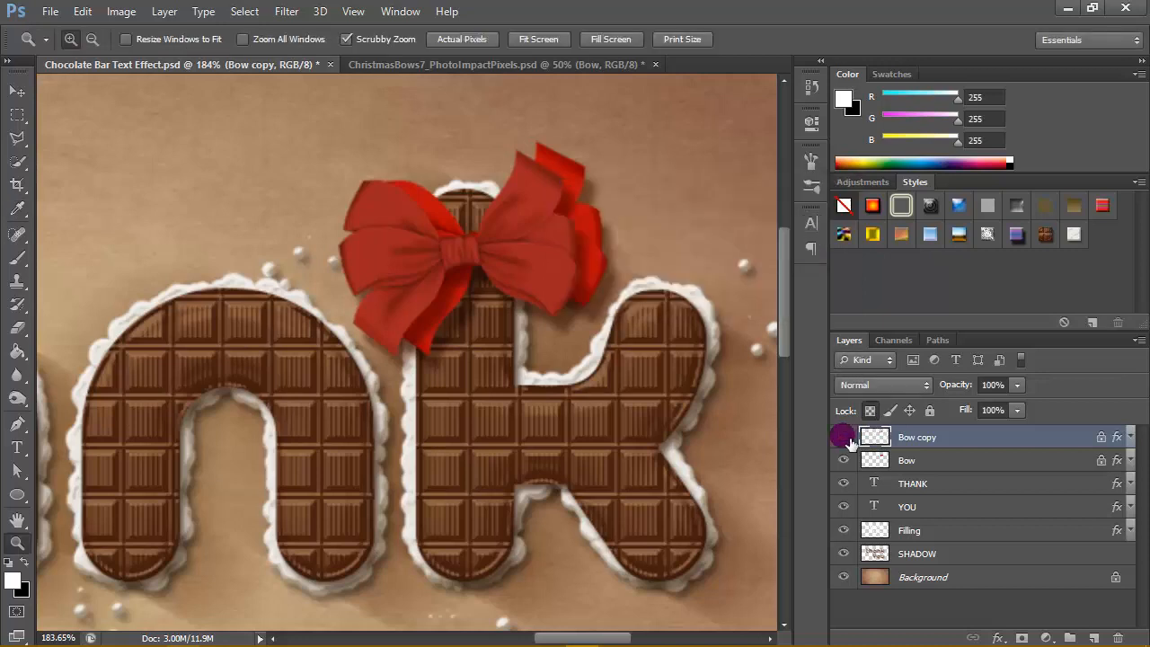
# Hide the original Bow layer and duplicate the Bow copy layer.
pyautogui.click(842, 436)
pyautogui.click(843, 437)
pyautogui.keyDown('alt'); pyautogui.click(559, 323); pyautogui.keyUp('alt')
pyautogui.keyDown('alt'); pyautogui.click(566, 327); pyautogui.keyUp('alt')
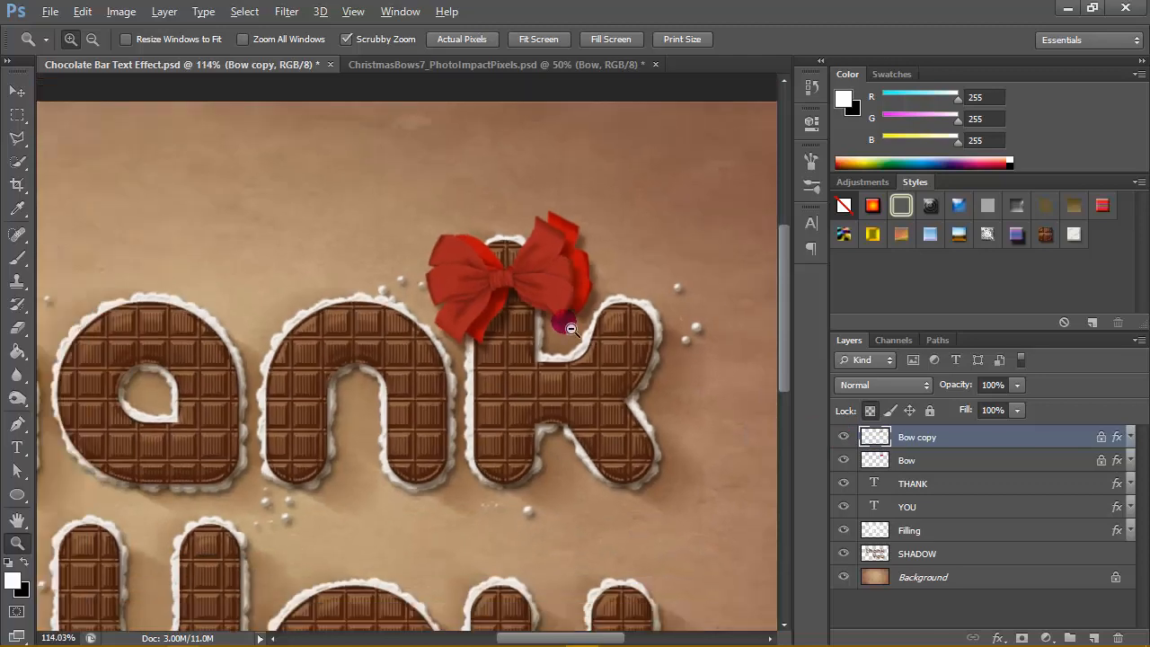
pyautogui.click(844, 460)
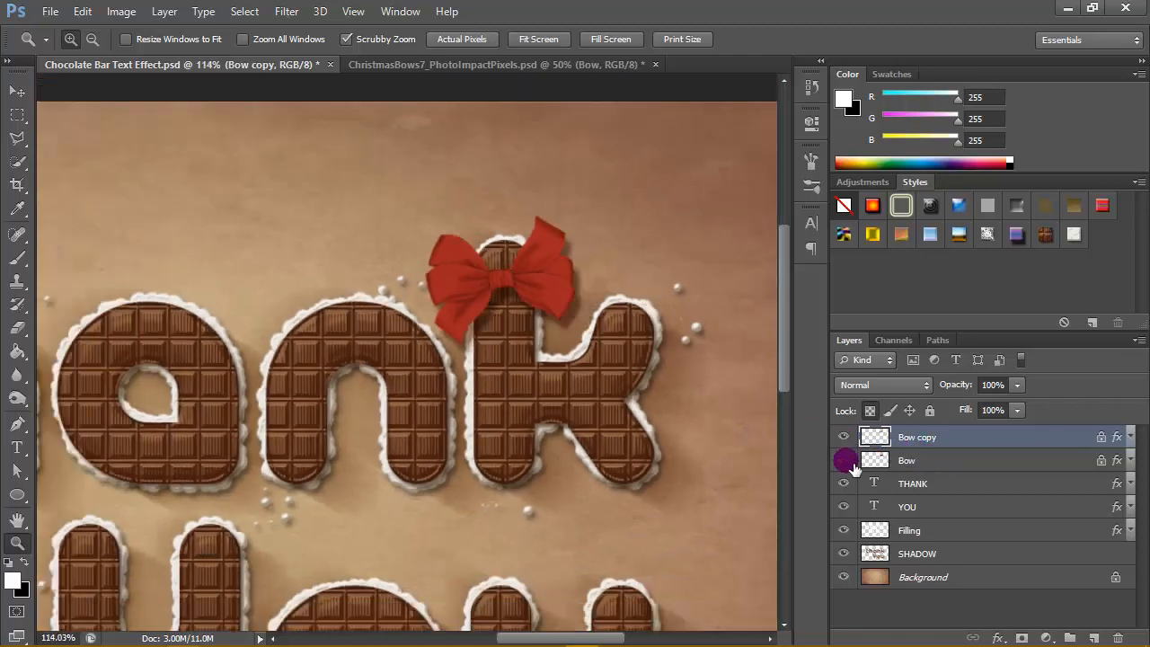
pyautogui.rightClick(960, 436)
pyautogui.click(637, 159)
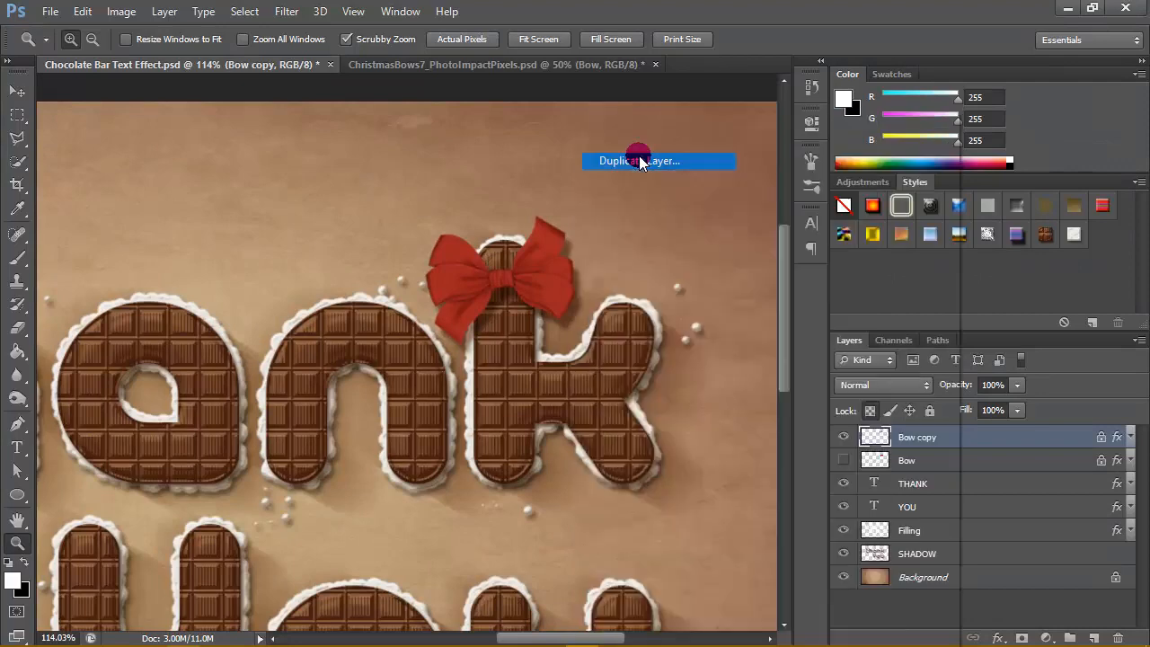
pyautogui.click(728, 188)
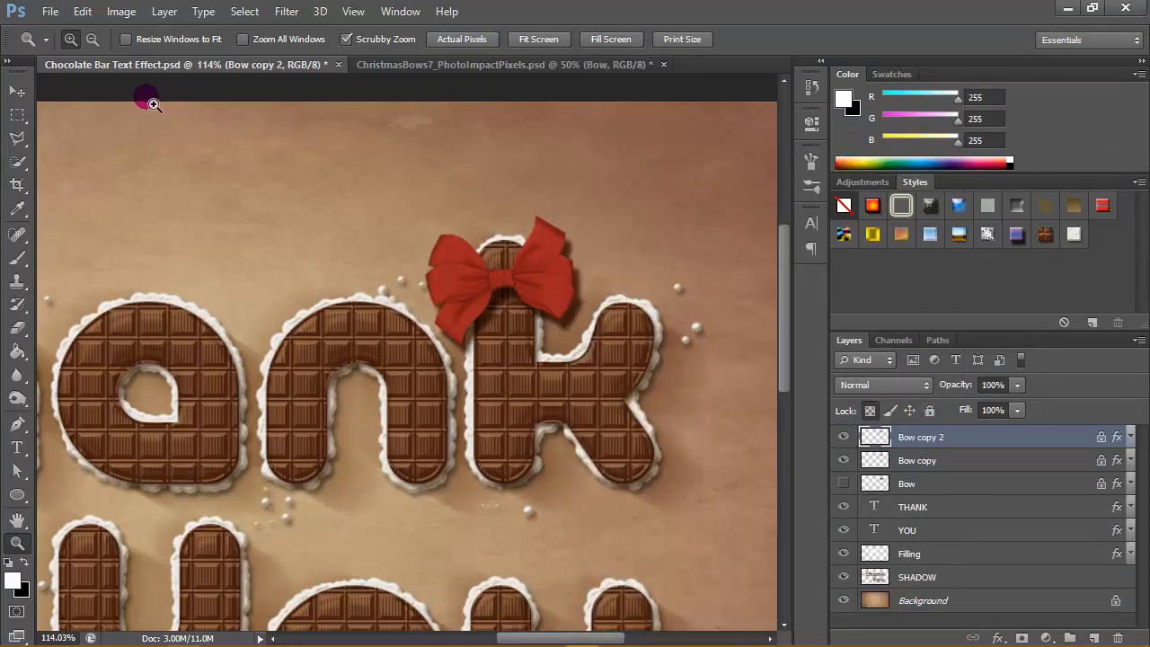
# Offset Bow copy slightly to the lower right behind Bow copy 2 and rotate it clockwise by about 1.6°.
pyautogui.click(19, 91)
pyautogui.click(879, 472)
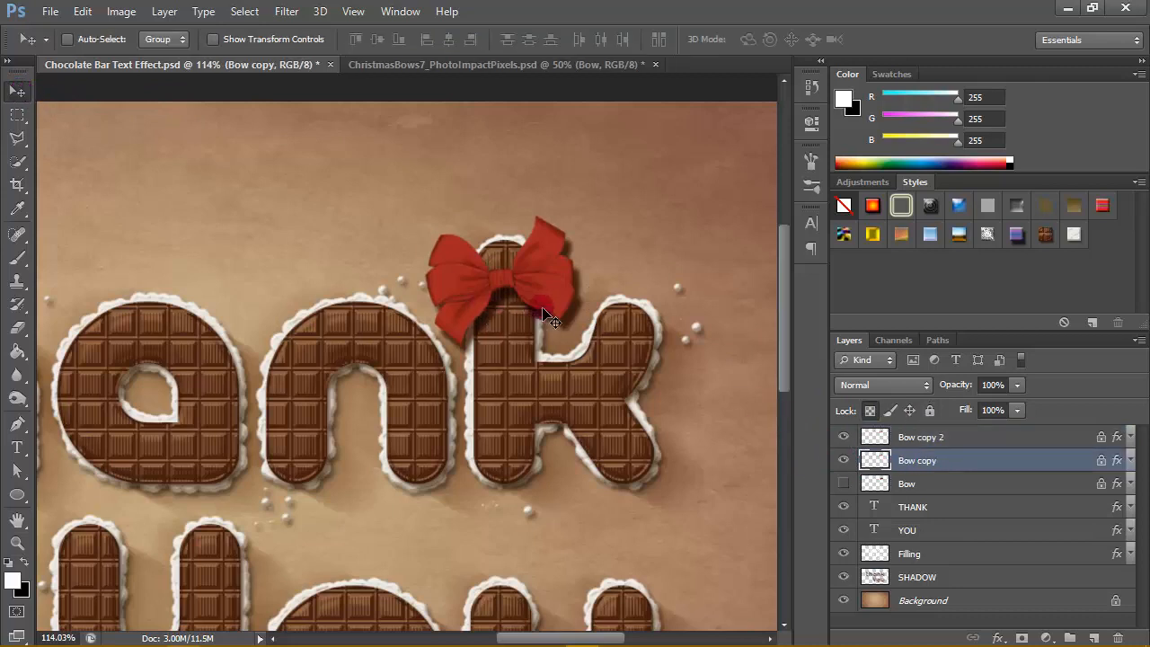
pyautogui.moveTo(544, 310); pyautogui.dragTo(572, 316)
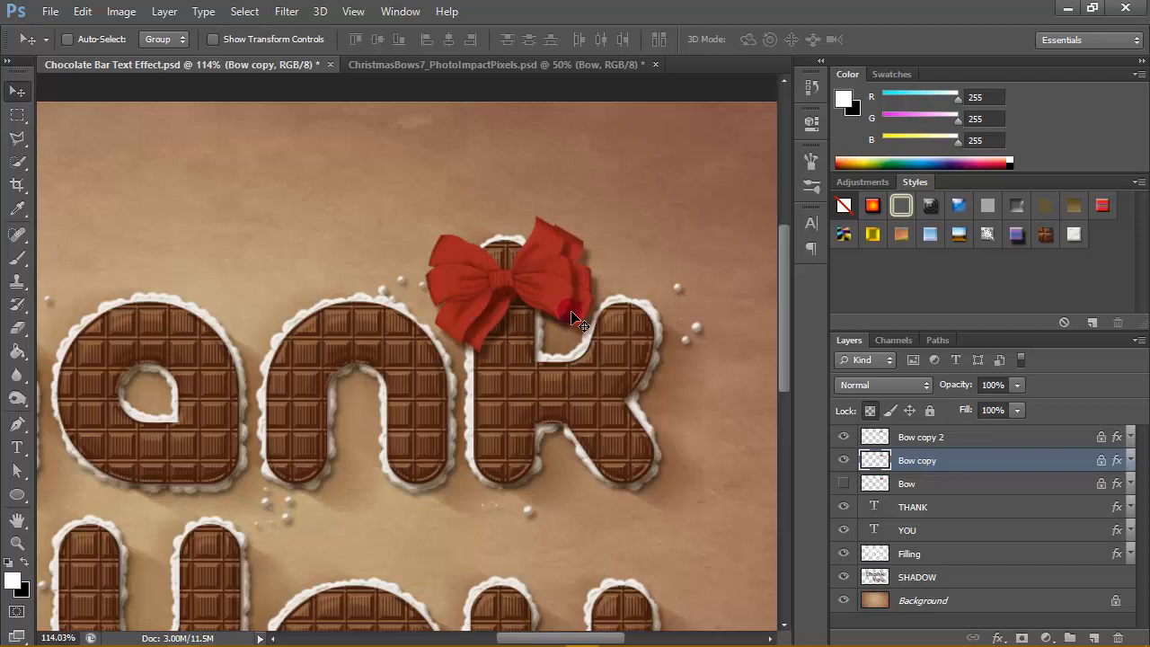
pyautogui.hotkey('ctrl', 't')
pyautogui.moveTo(616, 282)
pyautogui.mouseDown()
pyautogui.moveTo(647, 266)
pyautogui.moveTo(653, 276)
pyautogui.moveTo(580, 276)
pyautogui.moveTo(609, 285)
pyautogui.mouseUp()
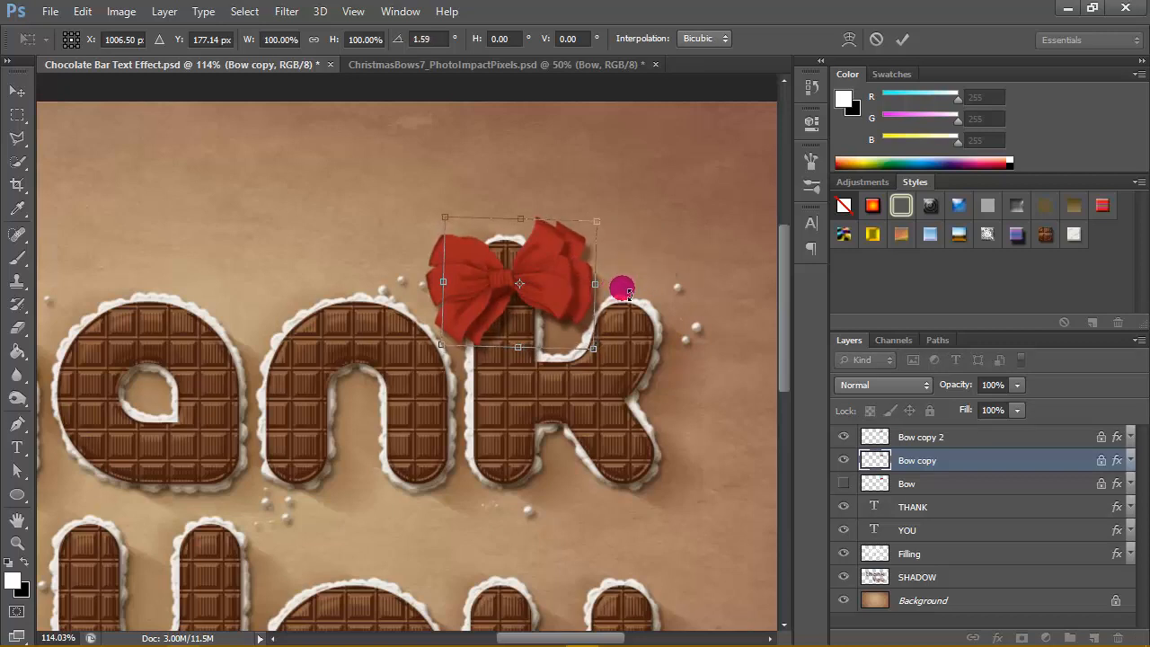
pyautogui.press('Return')
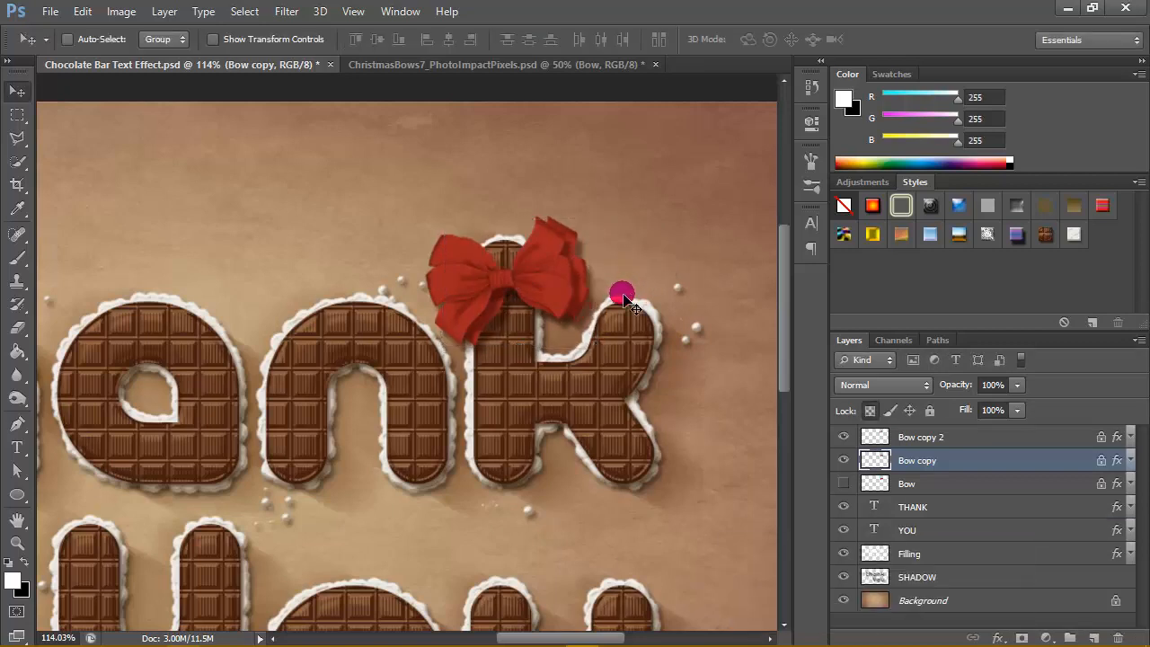
# Delete the hidden original Bow layer.
pyautogui.click(973, 479)
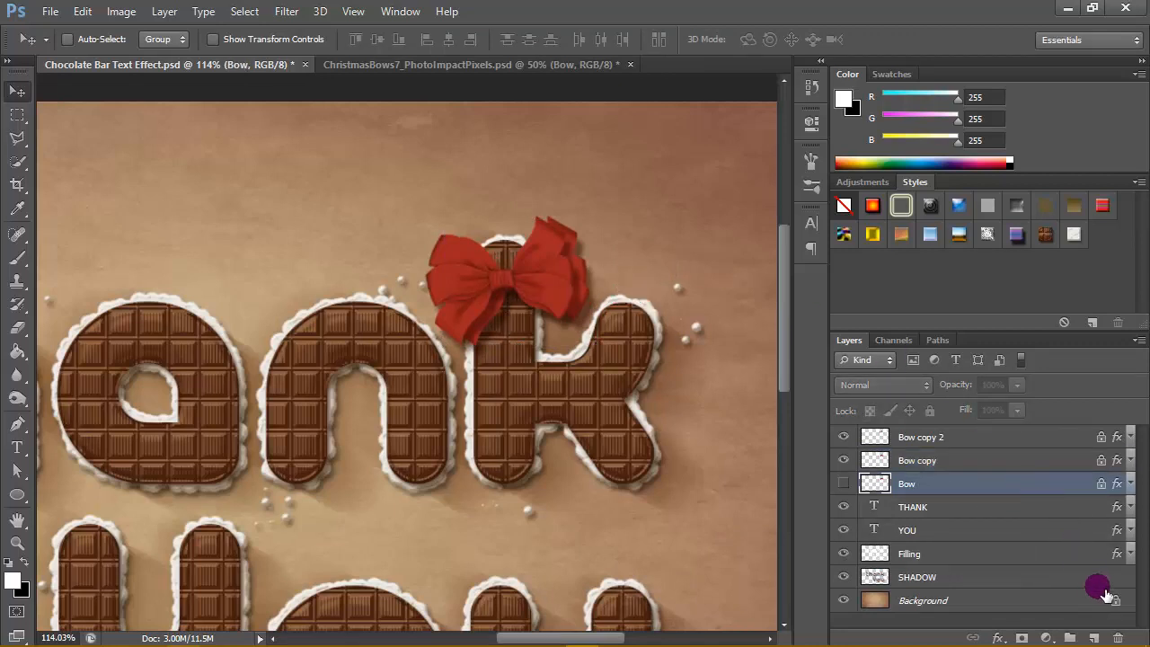
pyautogui.click(1118, 637)
pyautogui.click(538, 261)
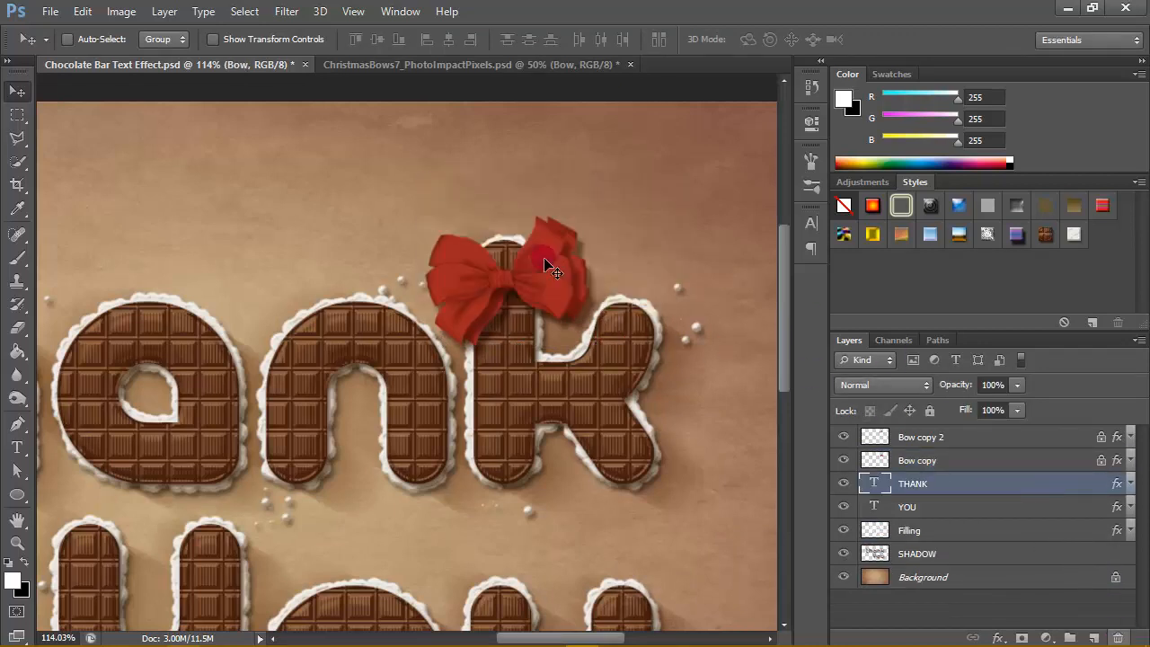
pyautogui.scroll(-3, 564, 309)
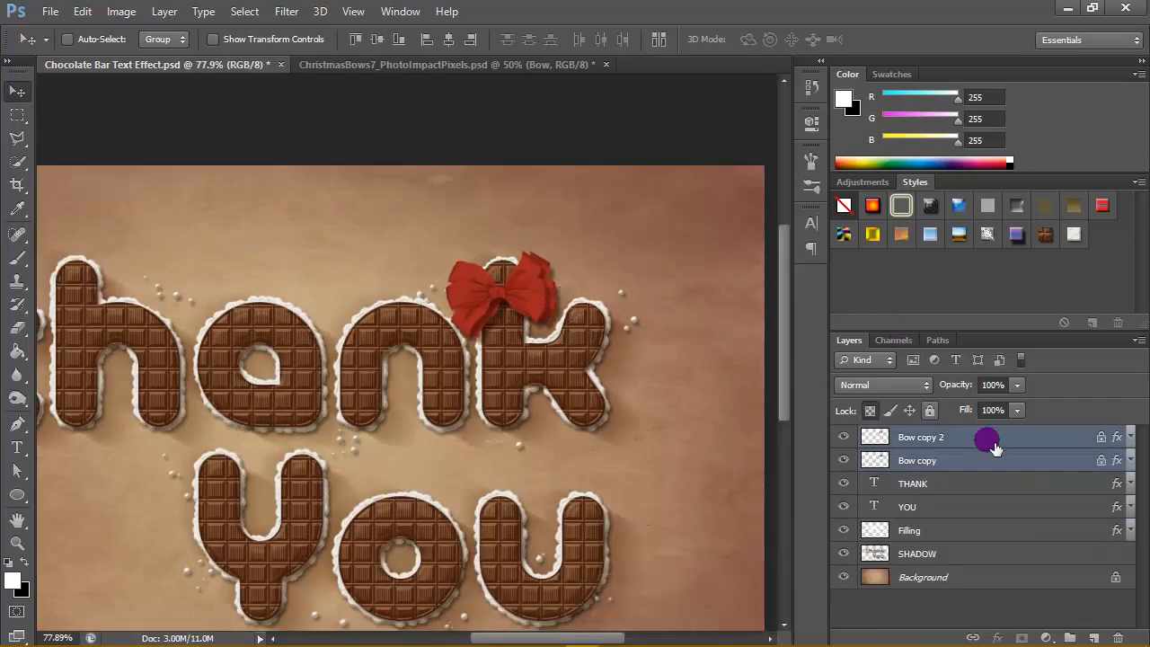
# Add a Photo Filter adjustment layer above Bow copy 2 using the Deep Yellow filter at 25% density.
pyautogui.click(997, 437)
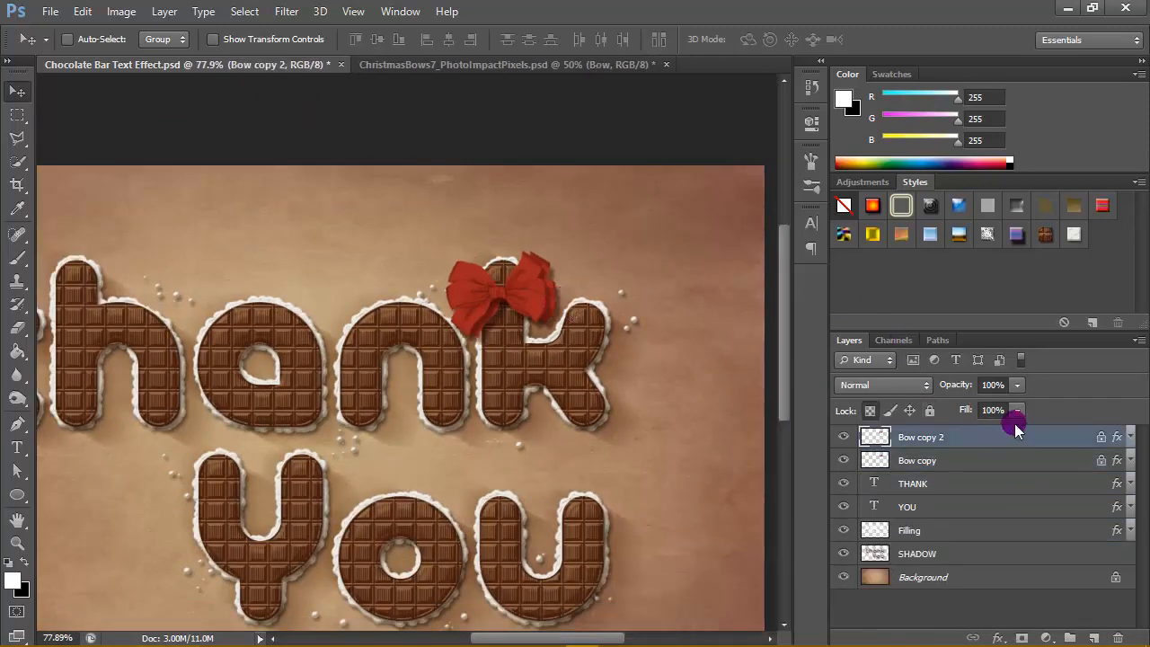
pyautogui.click(1045, 638)
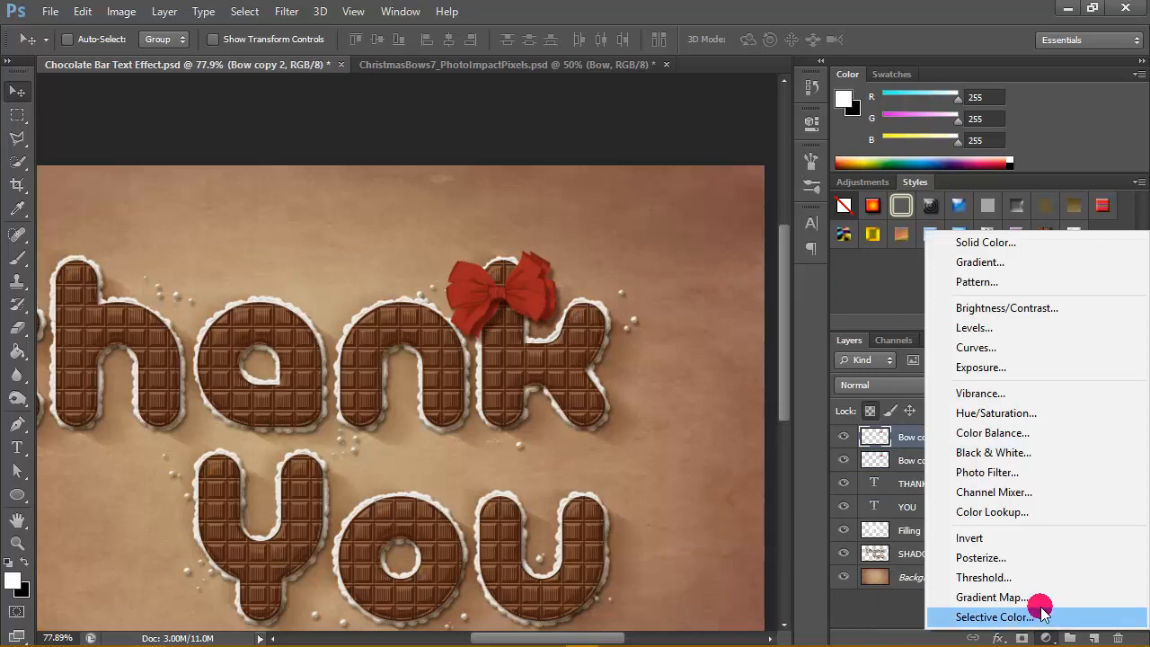
pyautogui.click(1025, 473)
pyautogui.click(763, 168)
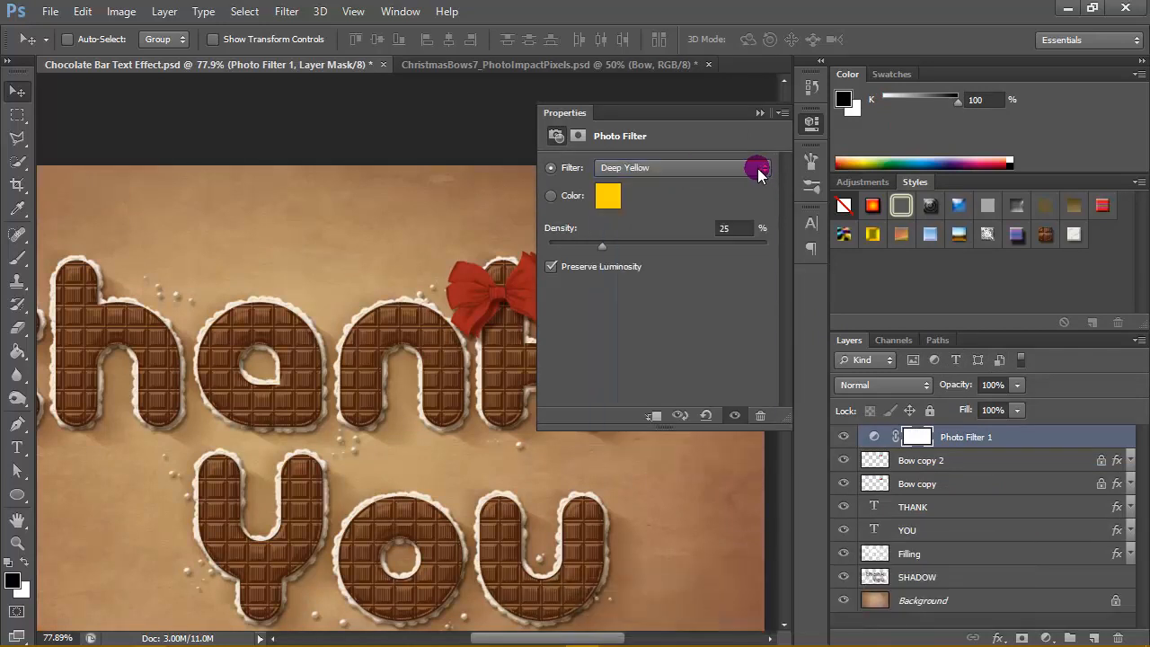
pyautogui.click(716, 173)
pyautogui.click(644, 444)
pyautogui.click(758, 114)
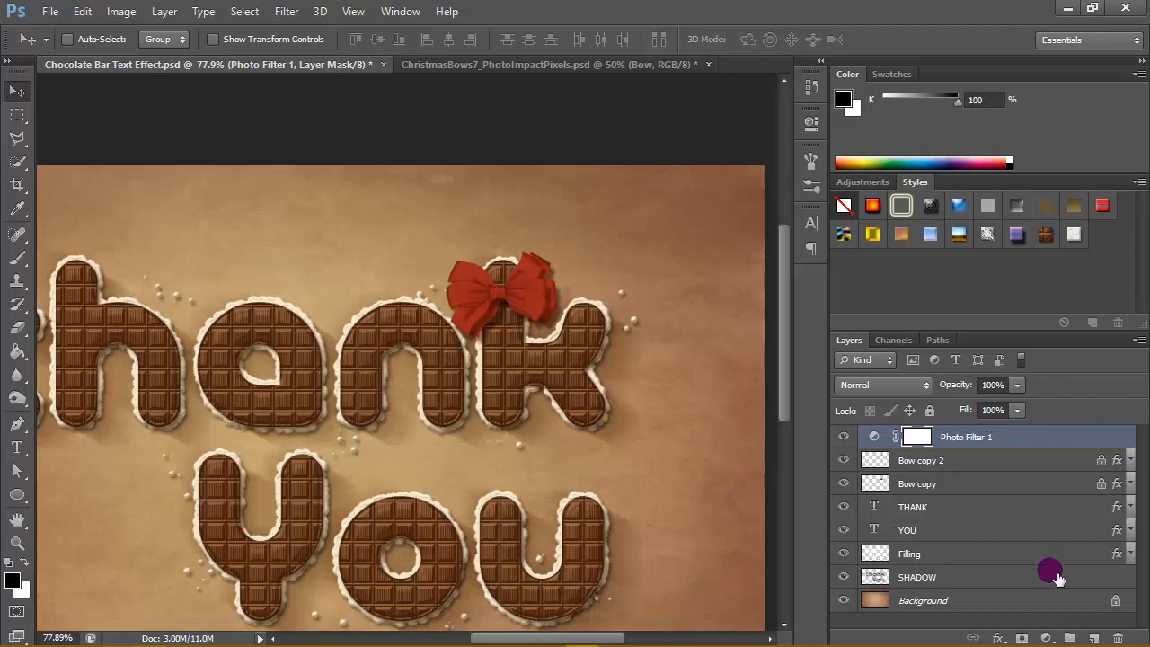
# Add a Hue/Saturation adjustment layer above Photo Filter 1 with a custom saturation of 7.
pyautogui.click(1045, 638)
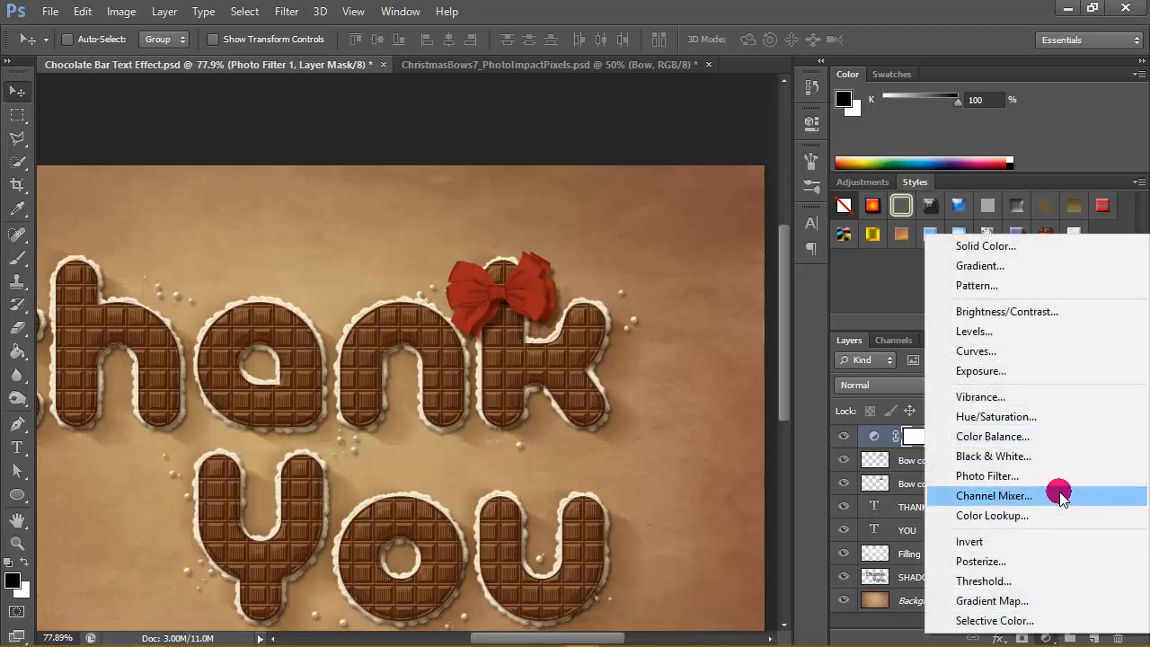
pyautogui.click(1035, 416)
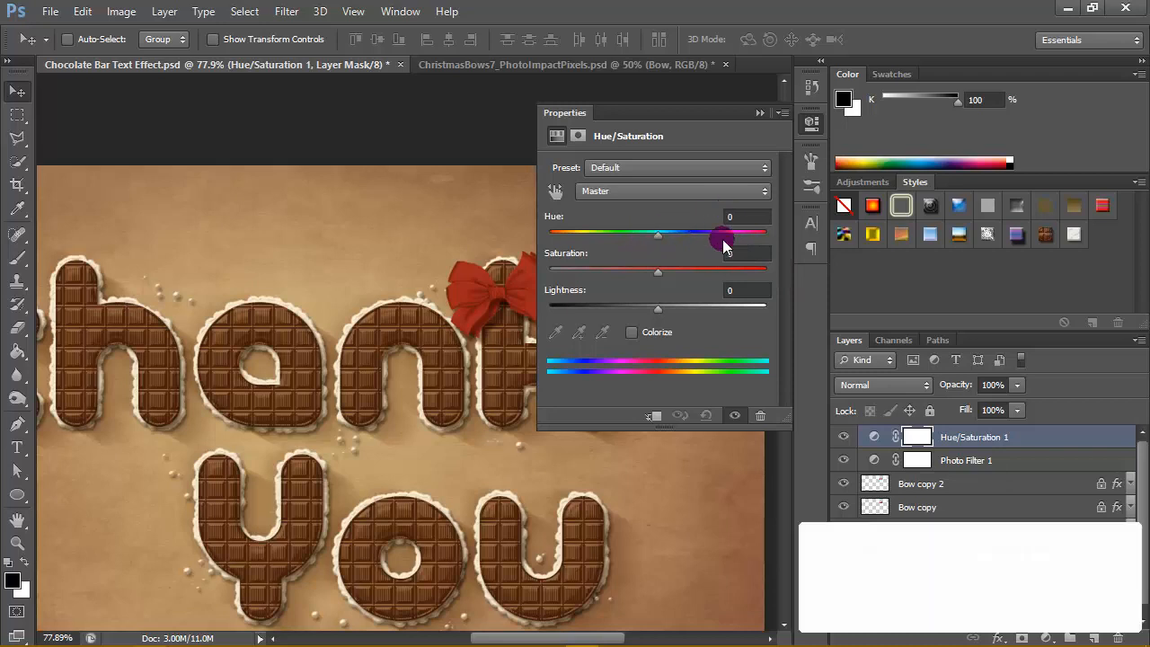
pyautogui.click(675, 169)
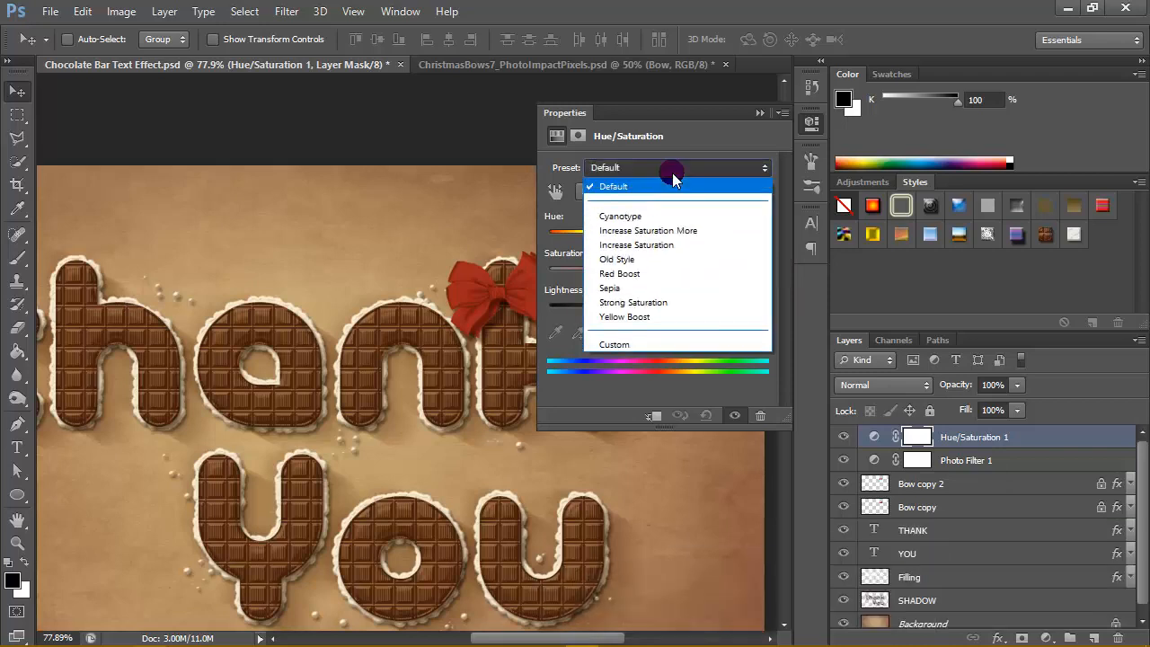
pyautogui.click(634, 342)
pyautogui.click(728, 253)
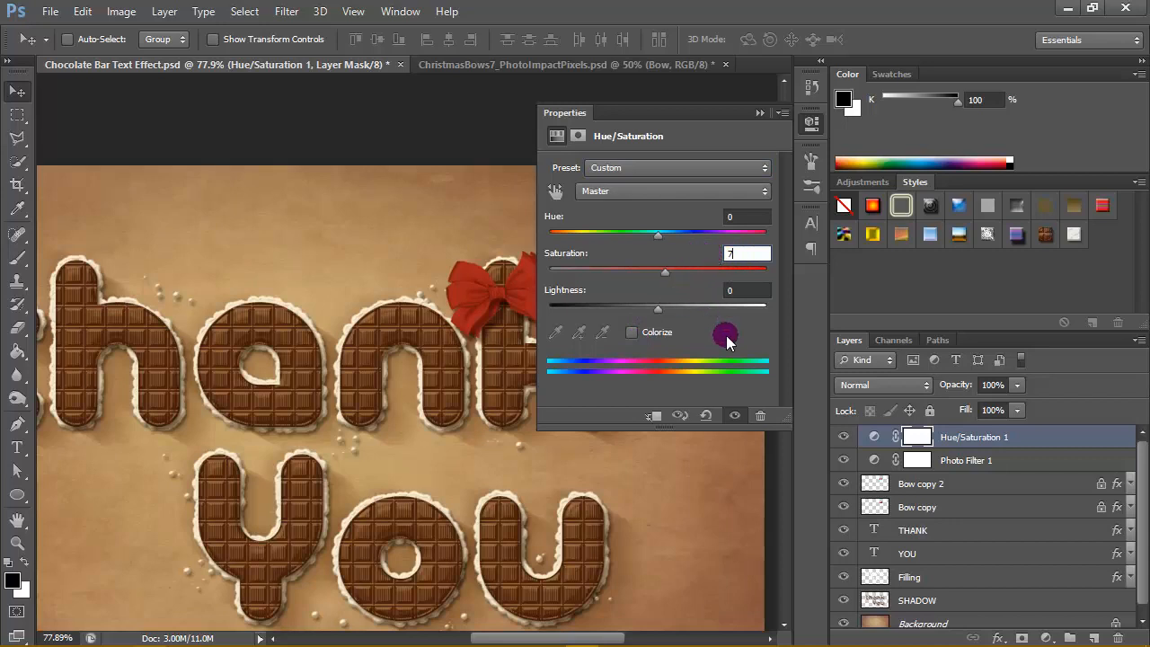
pyautogui.press('Return')
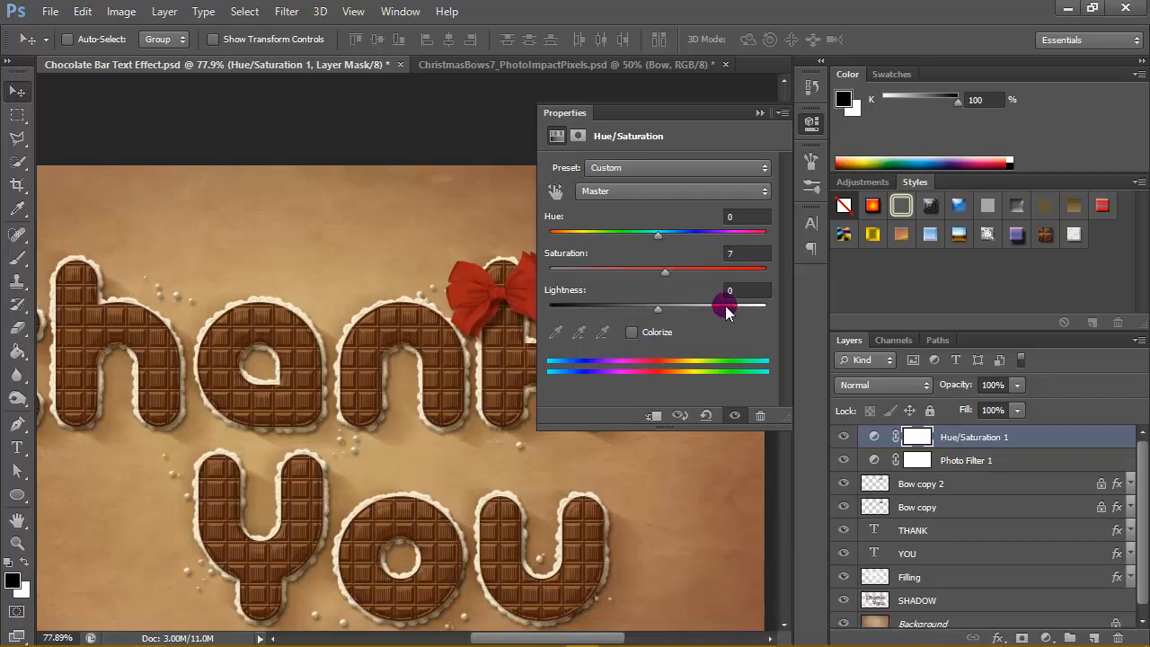
pyautogui.click(759, 112)
# Compare the image with the Hue/Saturation 1 adjustment layer hidden and shown.
pyautogui.click(846, 437)
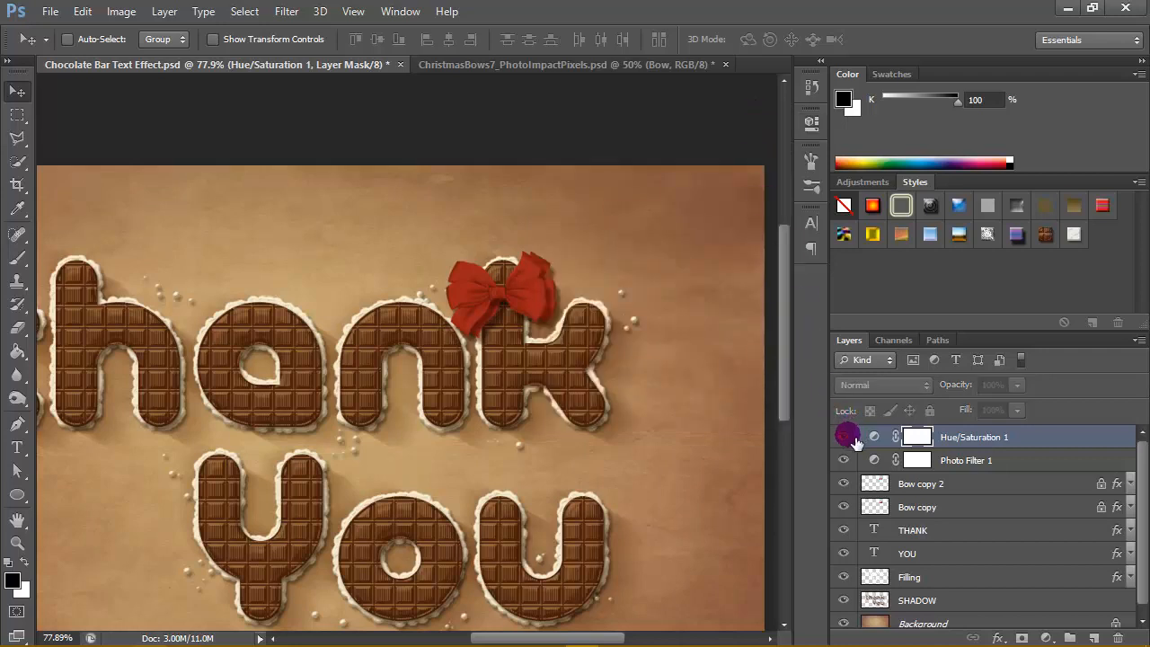
pyautogui.click(846, 437)
pyautogui.click(846, 436)
pyautogui.click(846, 437)
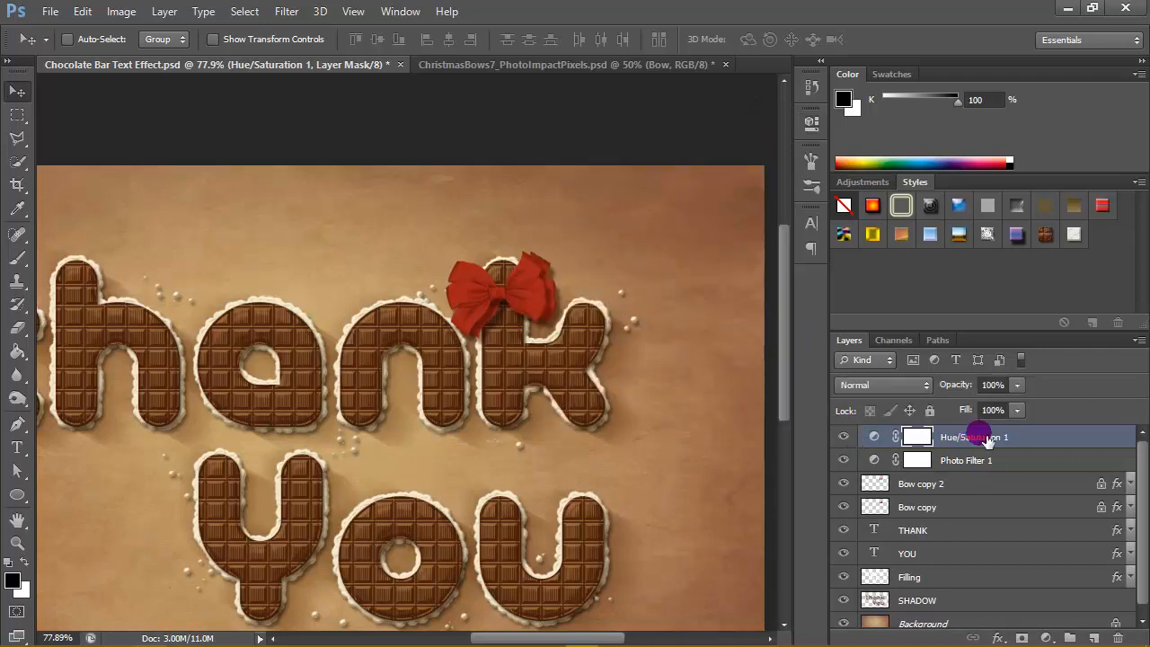
# Create a new layer above Hue/Saturation 1 and name it gradient.
pyautogui.click(1034, 436)
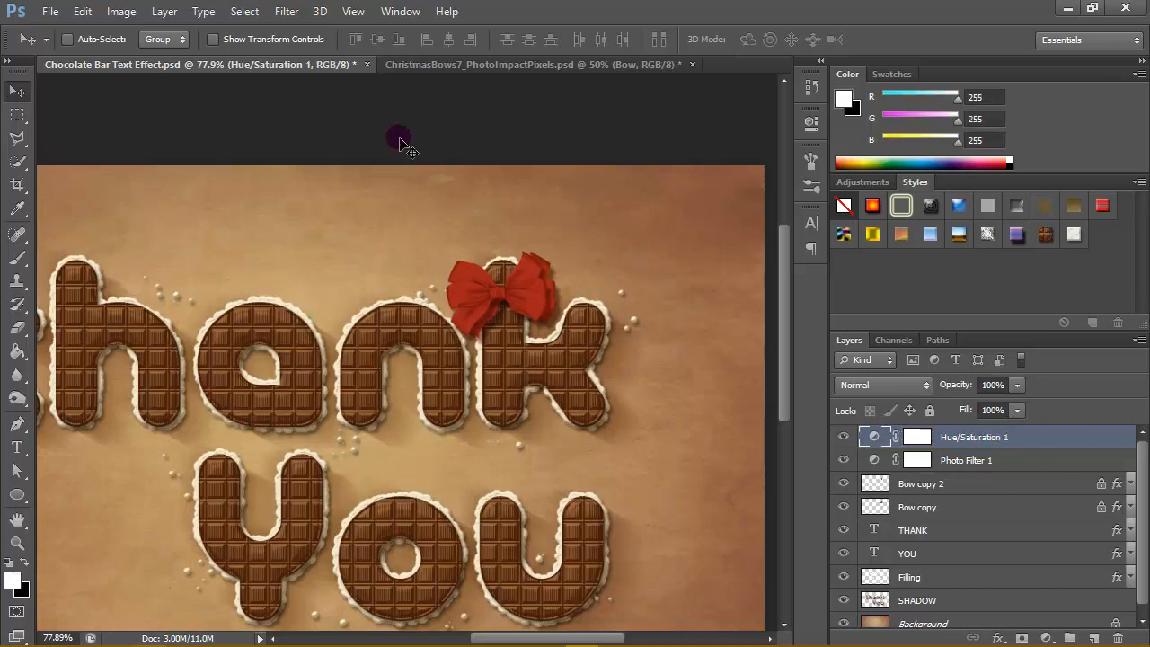
pyautogui.click(123, 12)
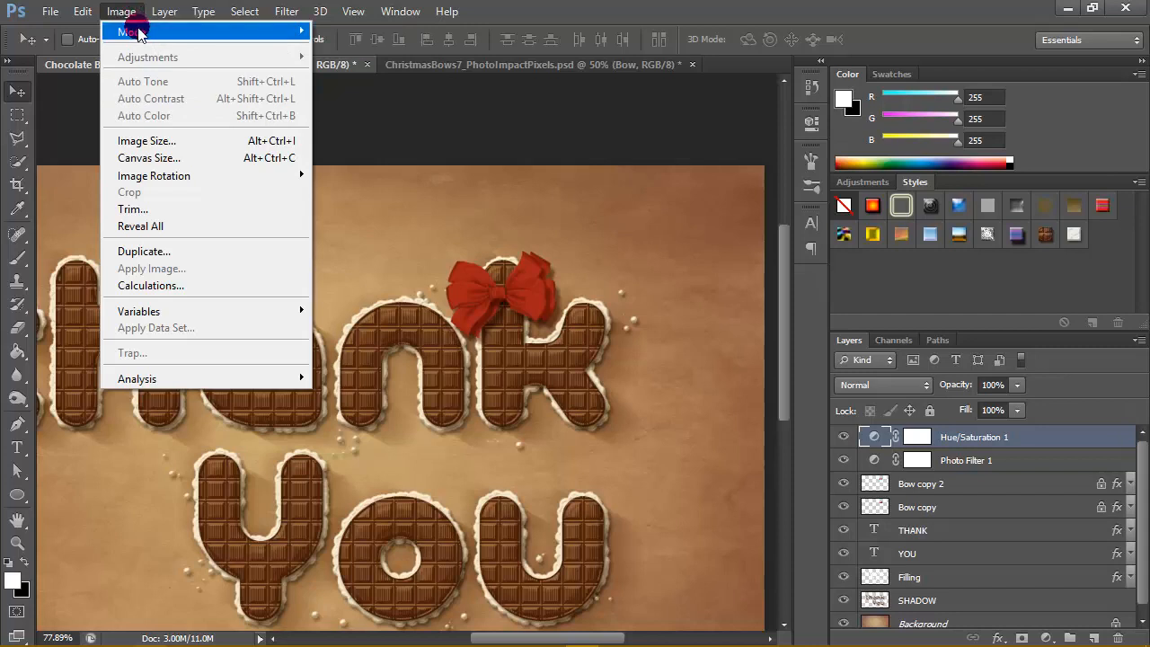
pyautogui.click(1063, 437)
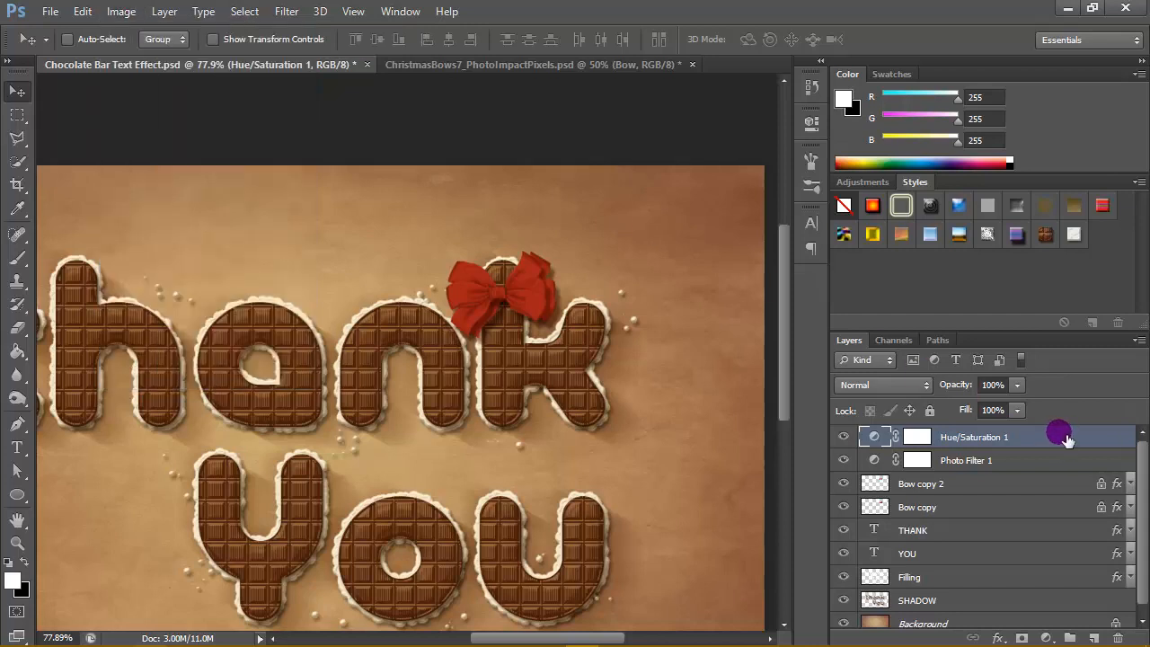
pyautogui.press('z')
pyautogui.hotkey('ctrl', '0')
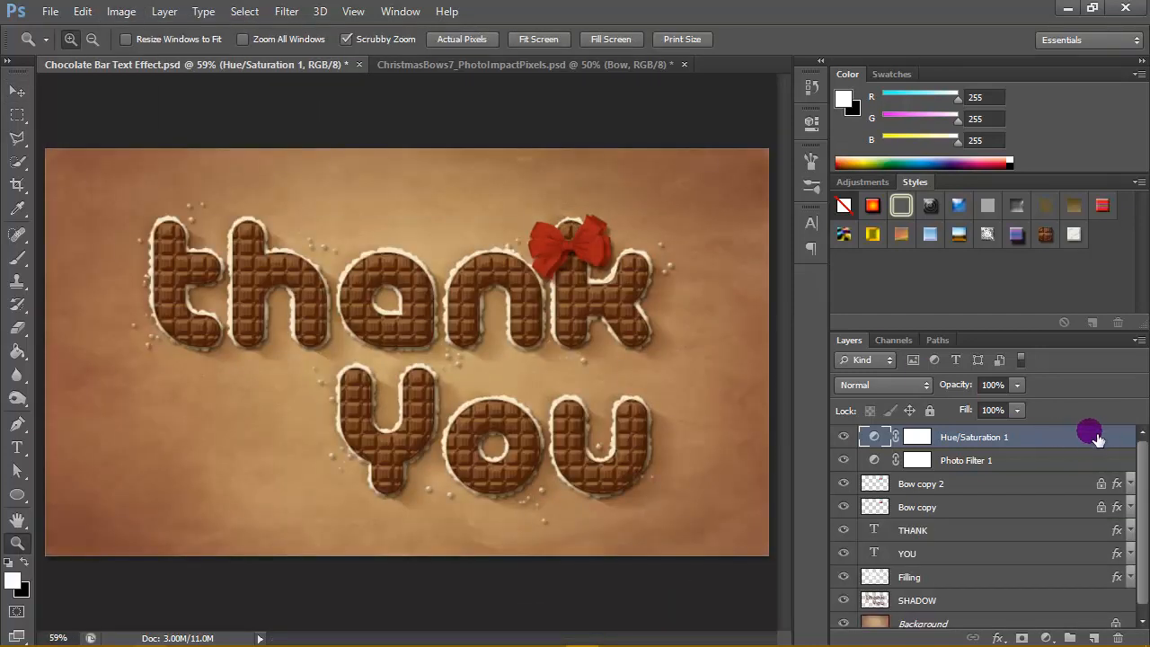
pyautogui.click(1093, 638)
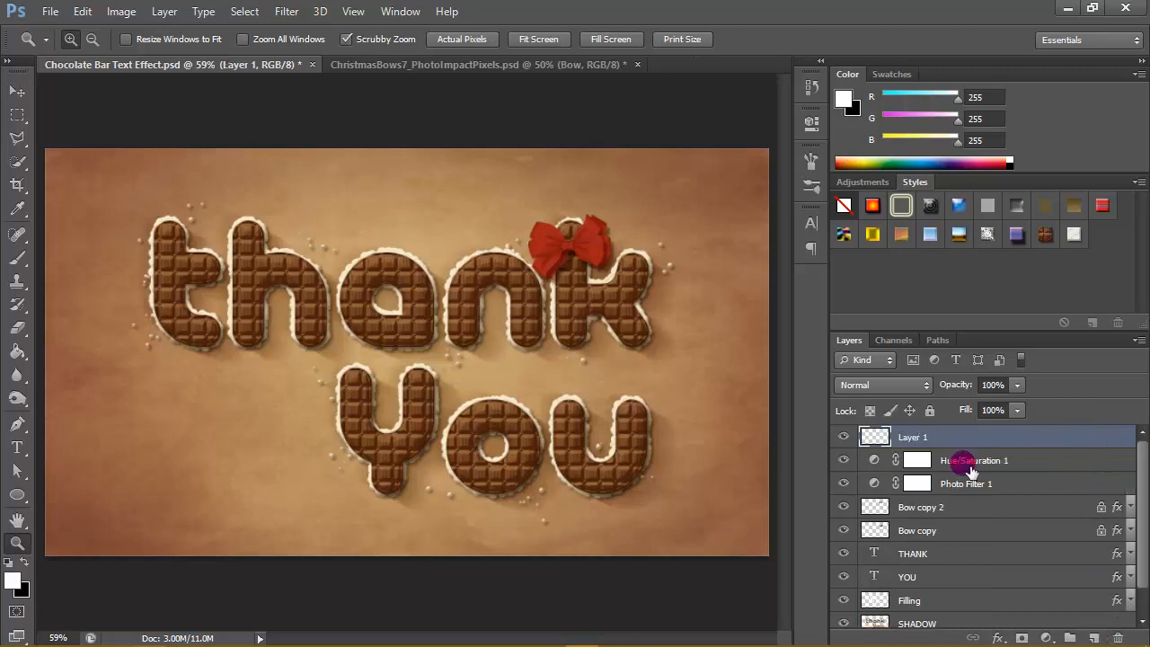
pyautogui.press('v')
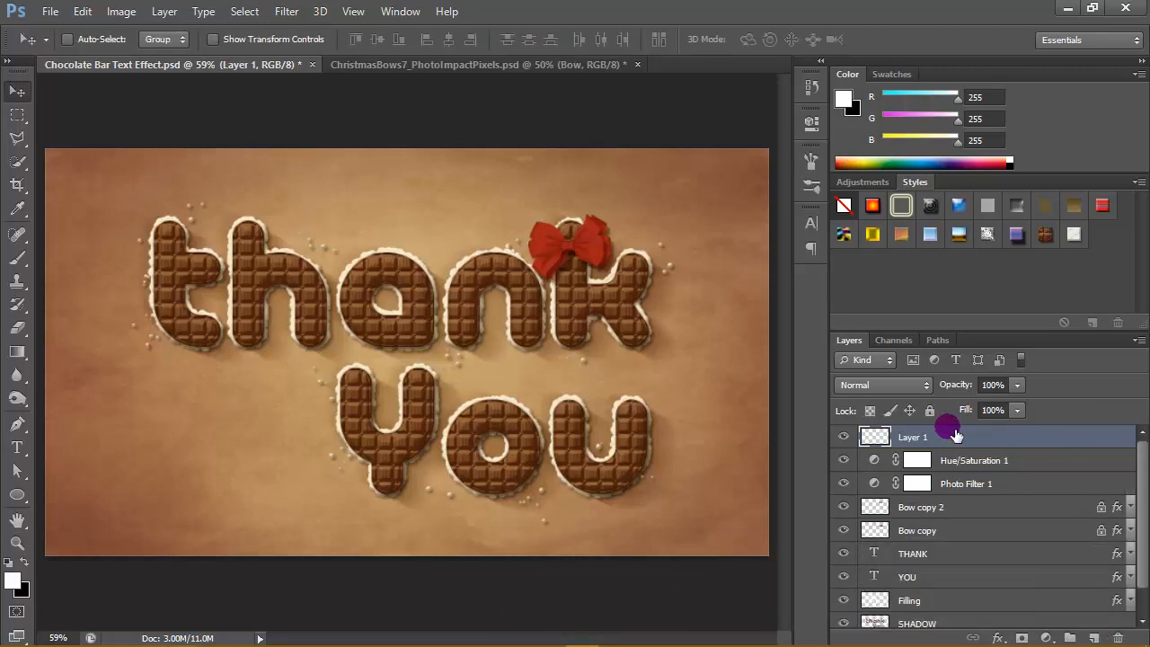
pyautogui.doubleClick(914, 436)
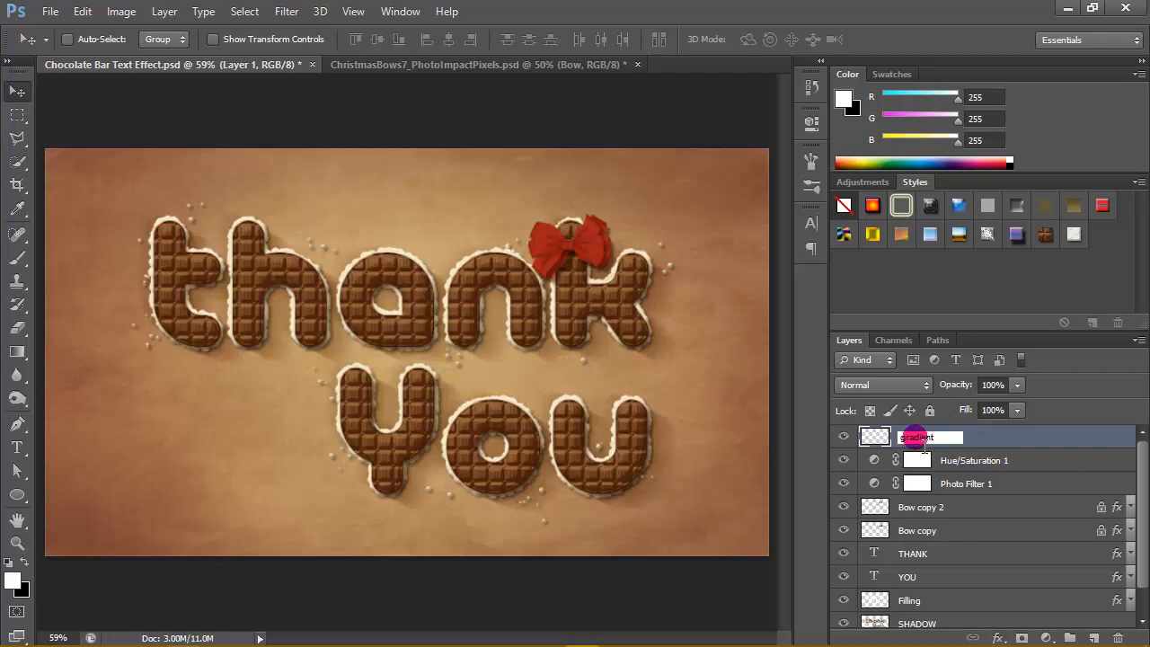
pyautogui.press('Return')
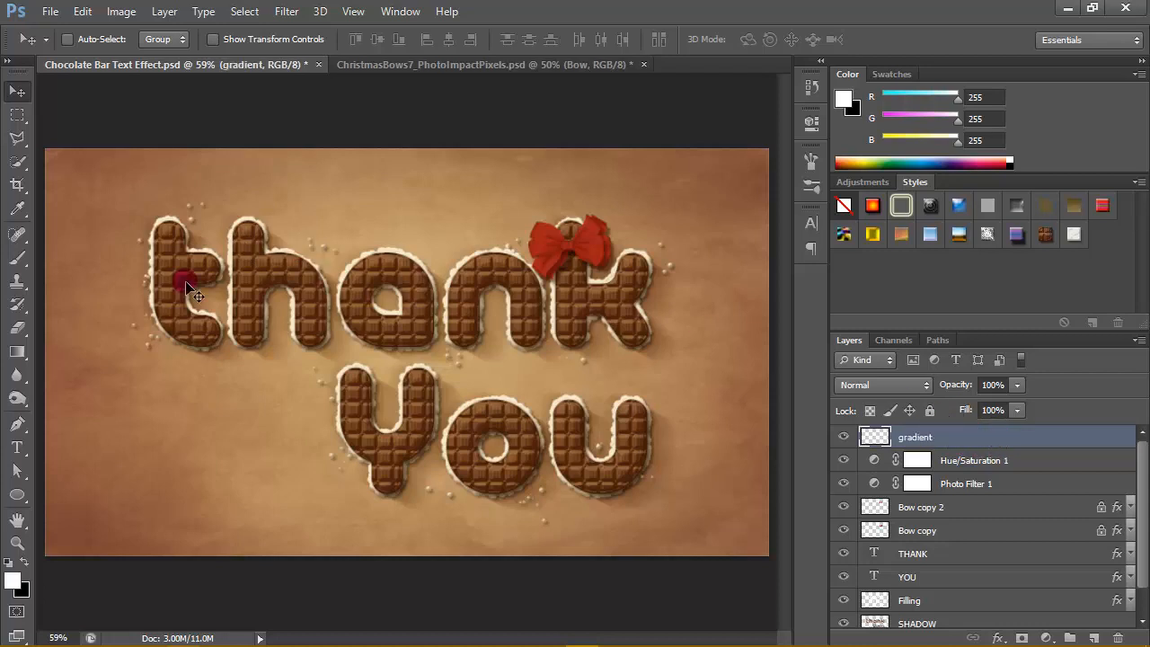
# With black as foreground, draw a reversed radial gradient outward from the image center on the gradient layer, using the grey-to-transparent preset.
pyautogui.click(26, 563)
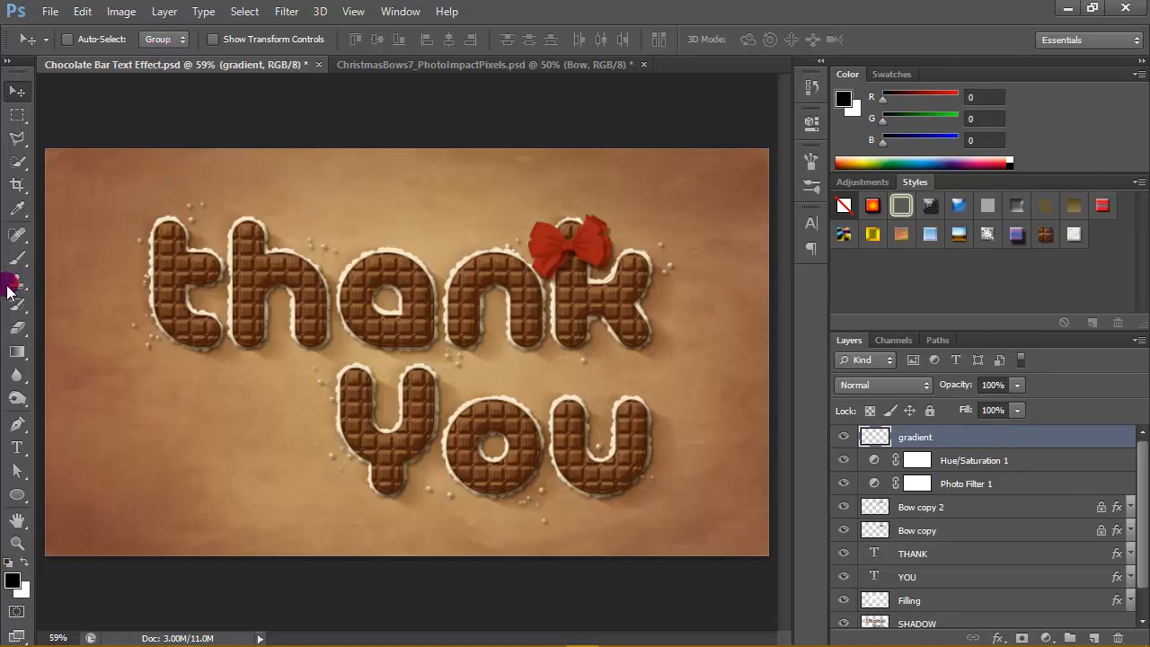
pyautogui.moveTo(16, 351); pyautogui.dragTo(96, 353)
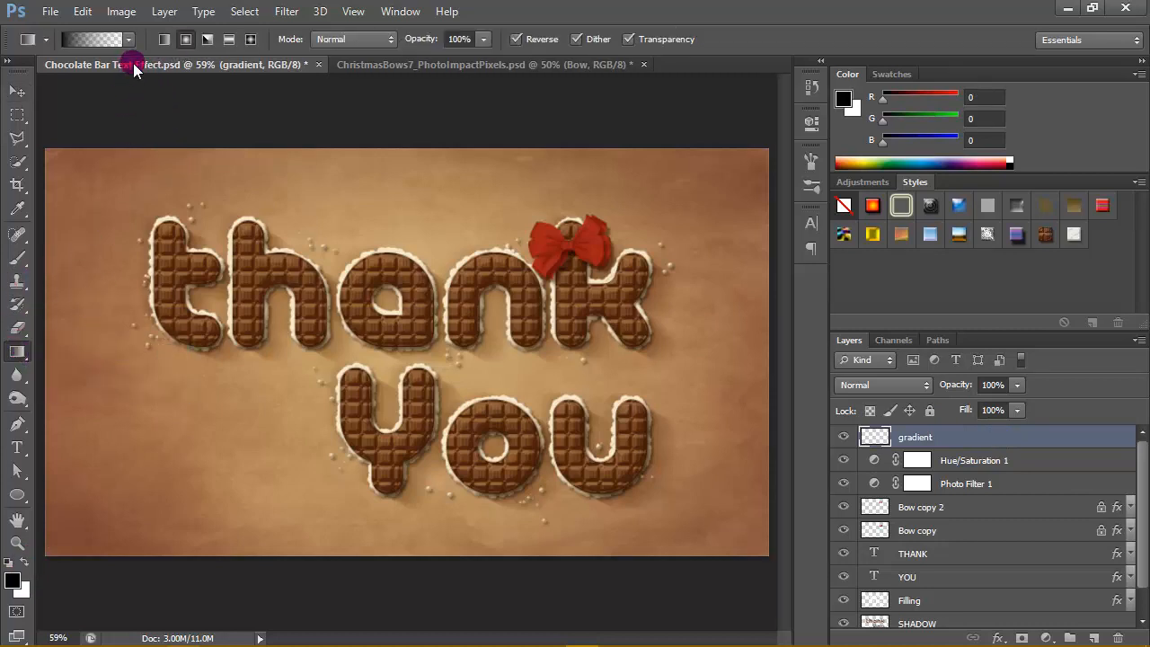
pyautogui.click(129, 39)
pyautogui.click(122, 133)
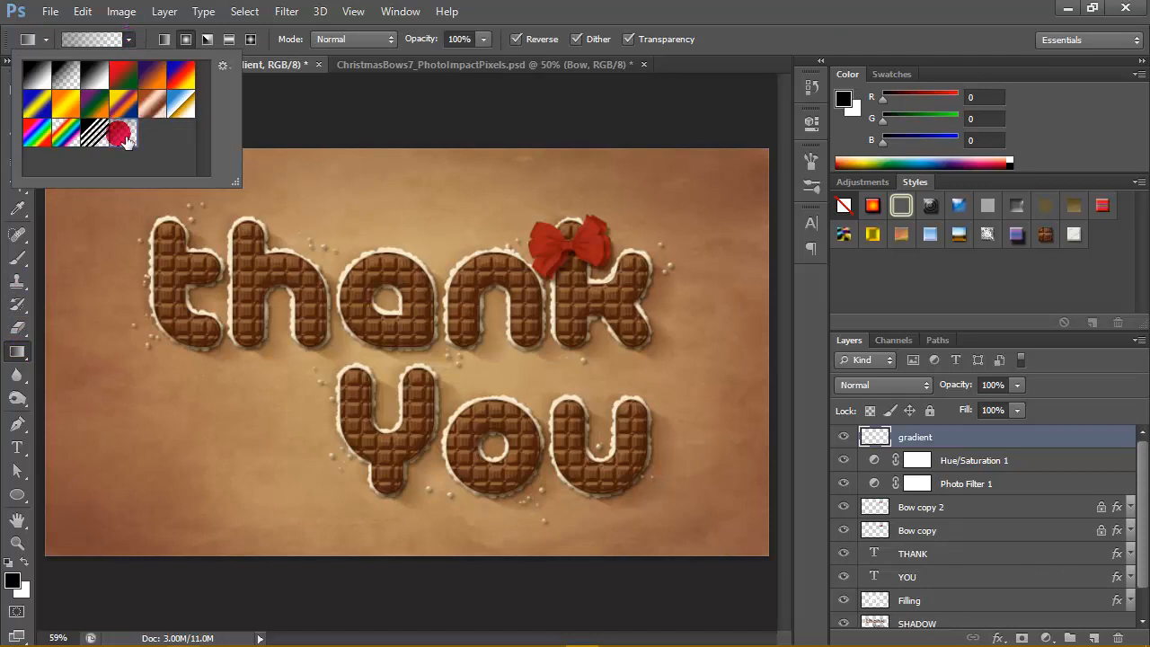
pyautogui.click(124, 134)
pyautogui.click(186, 39)
pyautogui.moveTo(410, 319)
pyautogui.mouseDown()
pyautogui.moveTo(418, 325)
pyautogui.moveTo(308, 192)
pyautogui.moveTo(79, 228)
pyautogui.mouseUp()
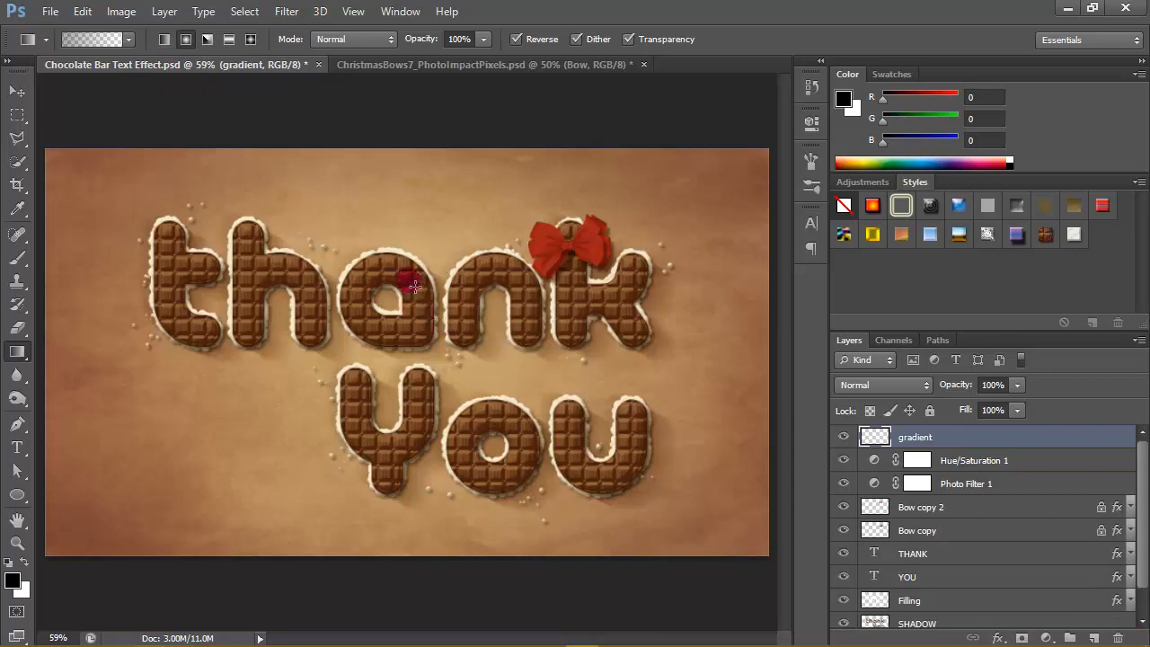